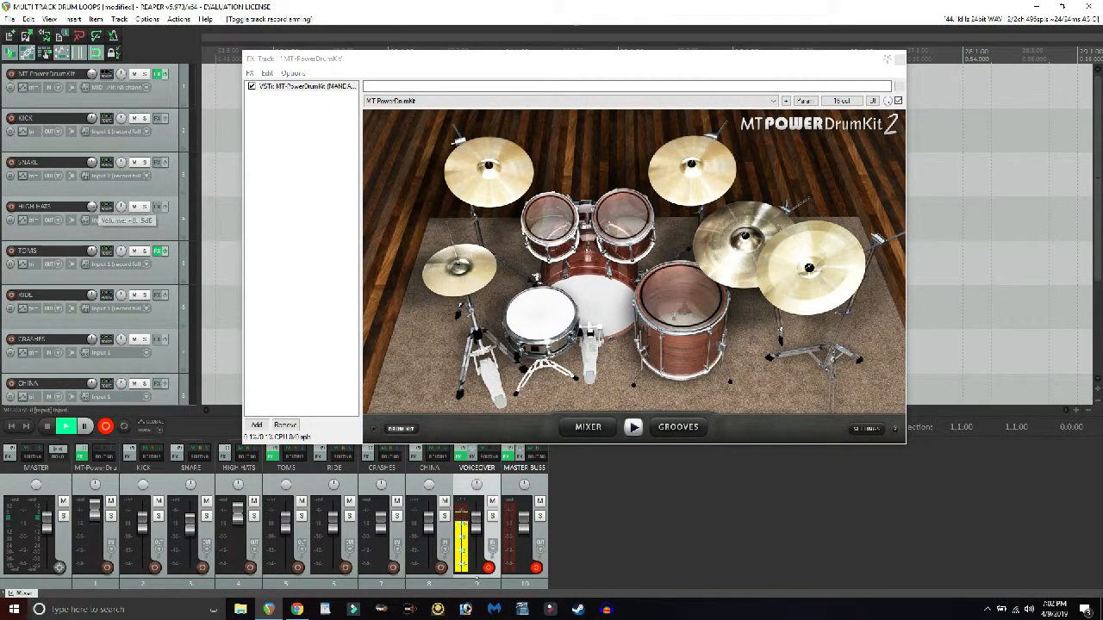
{"action": "left_click", "coordinate": [9, 19]}
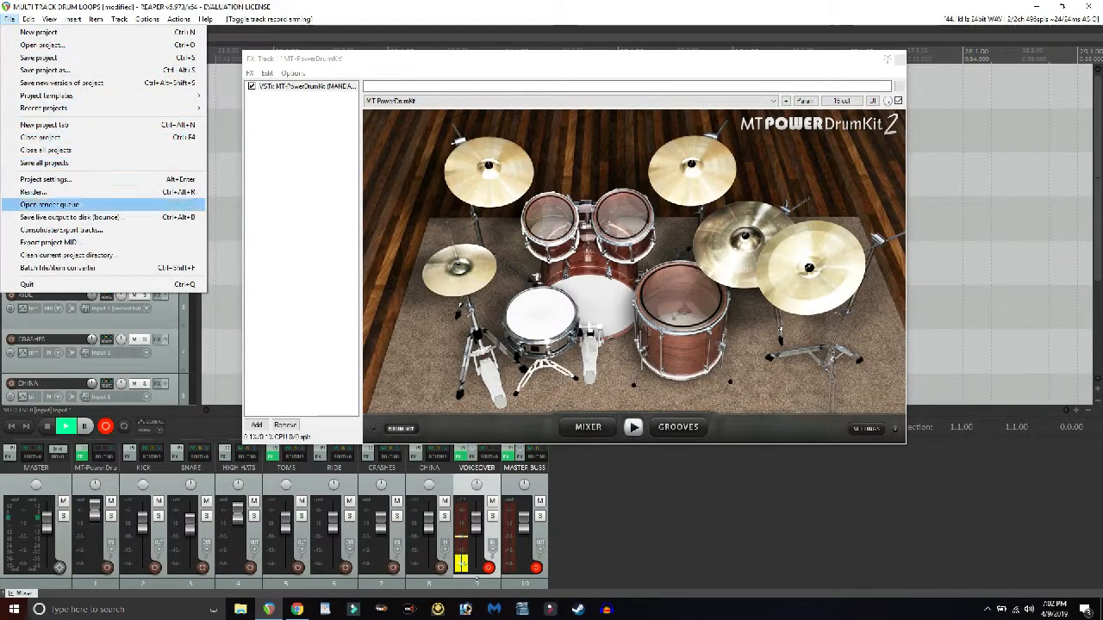
{"action": "left_click", "coordinate": [96, 322]}
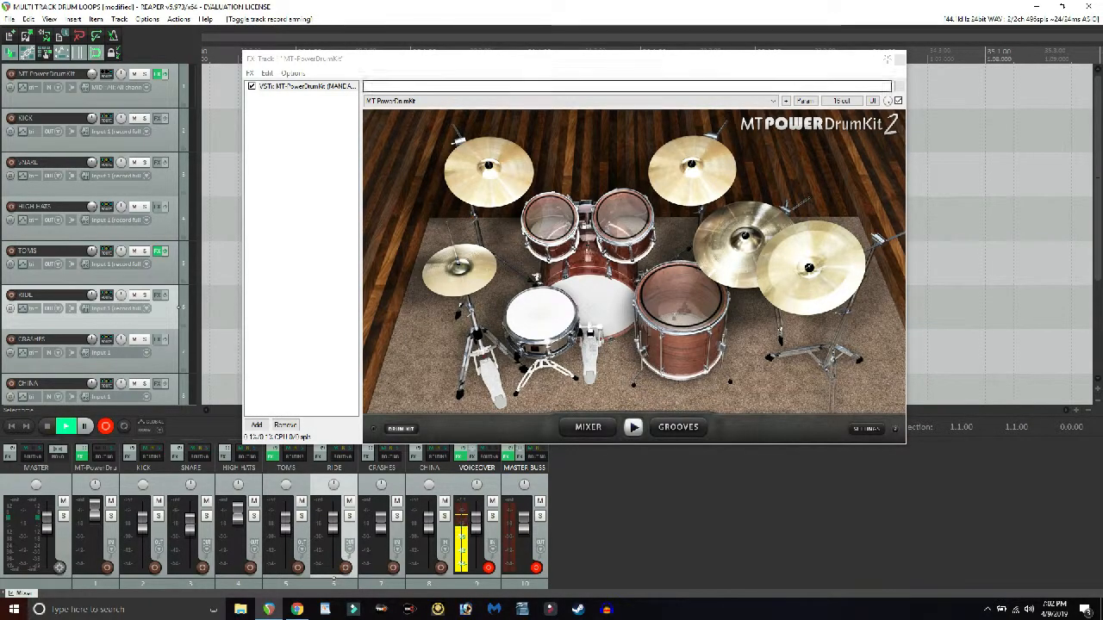
- Show the groove browser of the MT-PowerDrumKit plug-in and reposition its window clear of the track controls
{"action": "left_click_drag", "start_coordinate": [379, 64], "coordinate": [499, 74]}
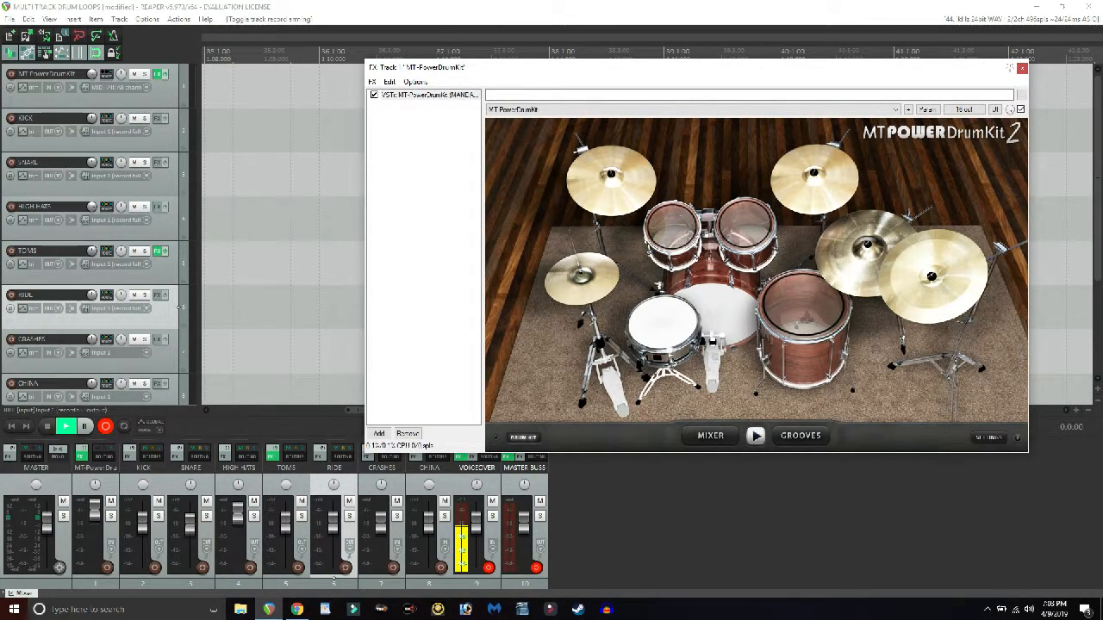
{"action": "left_click", "coordinate": [800, 435]}
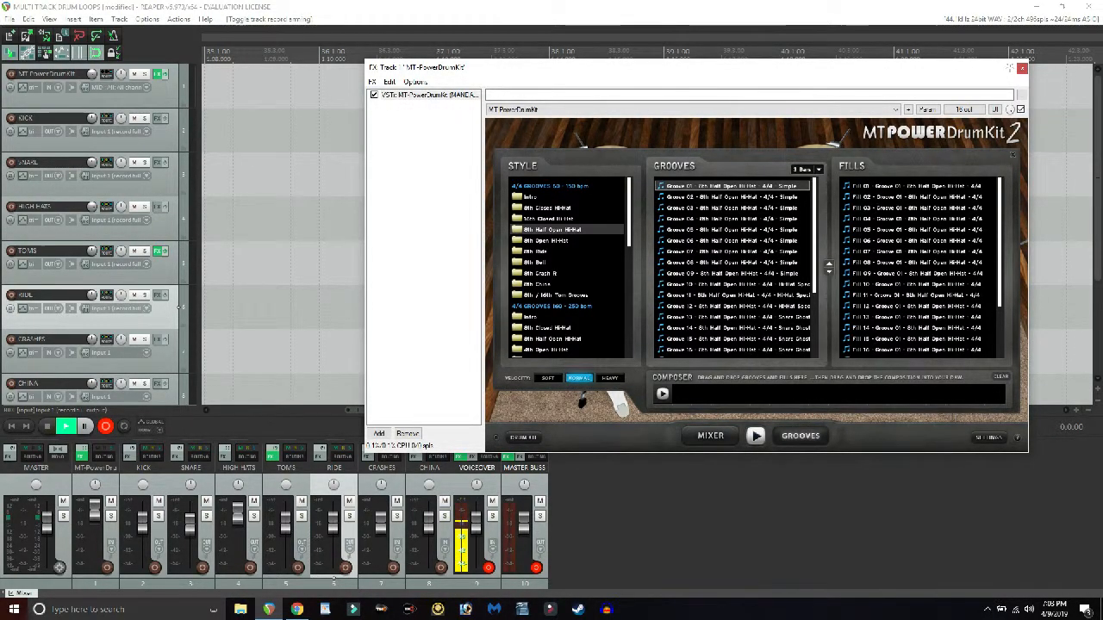
{"action": "left_click_drag", "start_coordinate": [627, 73], "coordinate": [591, 63]}
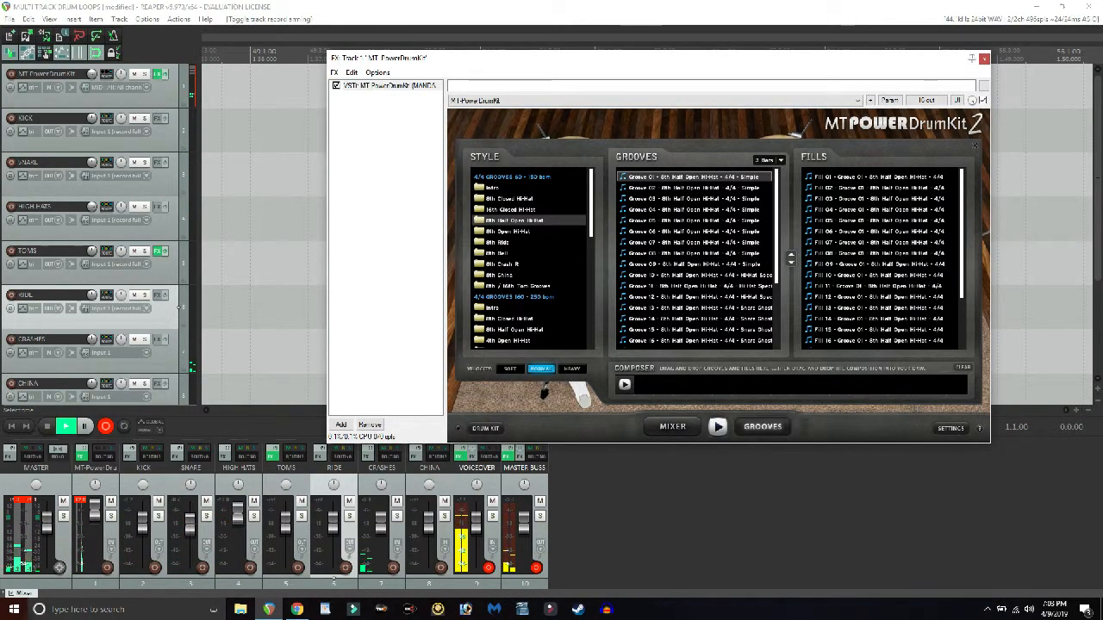
{"action": "left_click_drag", "start_coordinate": [467, 63], "coordinate": [388, 49]}
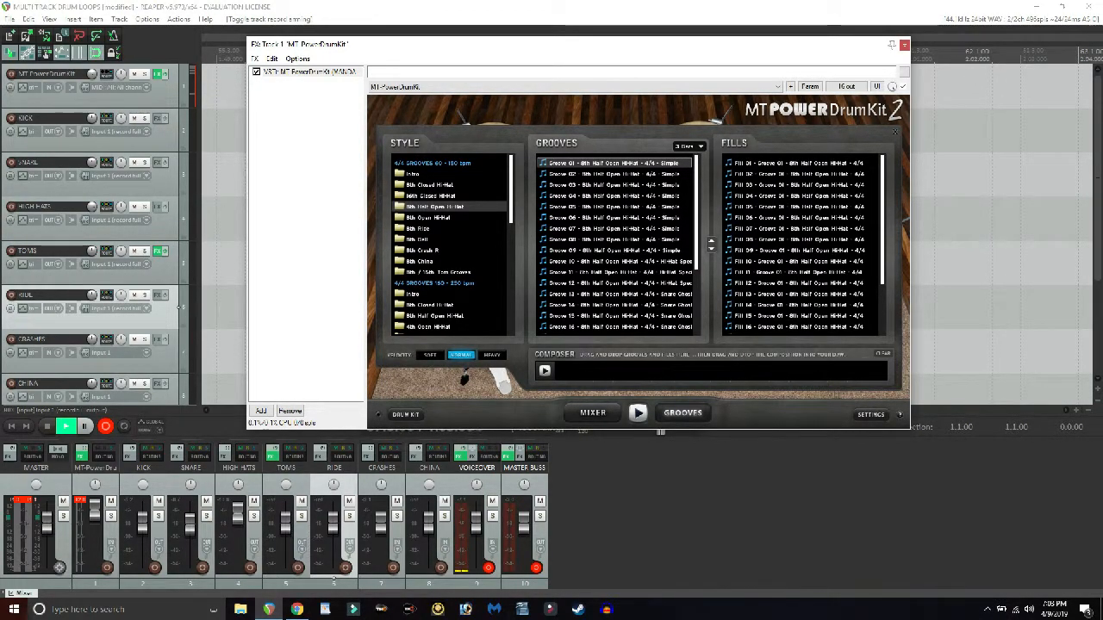
{"action": "left_click_drag", "start_coordinate": [359, 47], "coordinate": [334, 68]}
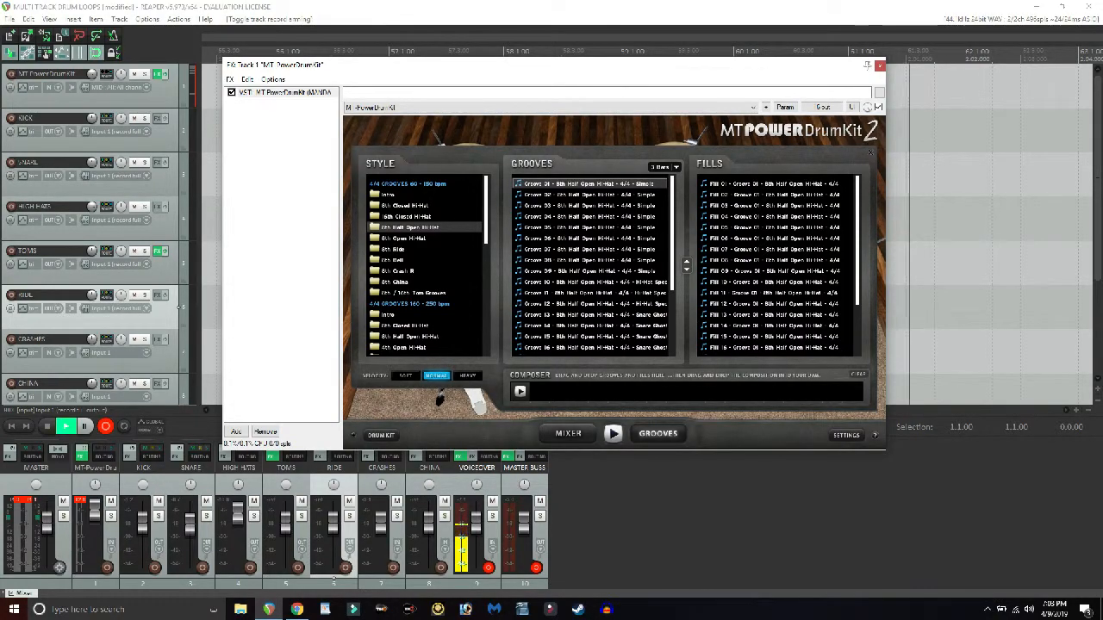
- Add the ReaEQ equalizer from the EQ category to the KICK track
{"action": "left_click", "coordinate": [159, 118]}
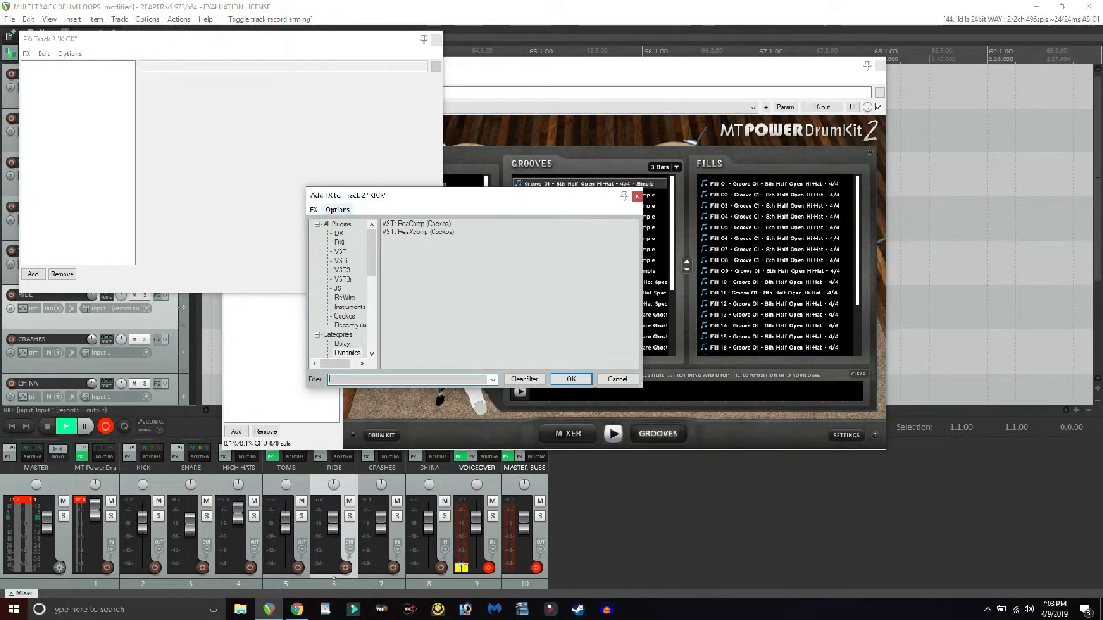
{"action": "left_click_drag", "start_coordinate": [422, 206], "coordinate": [293, 102]}
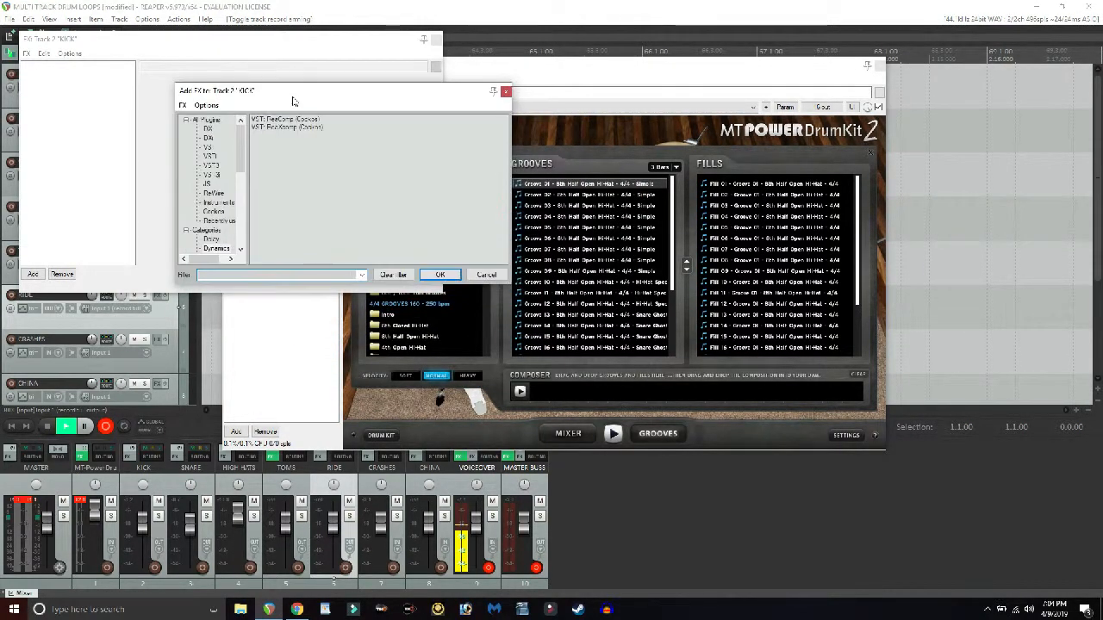
{"action": "scroll", "coordinate": [211, 183], "scroll_direction": "down", "scroll_amount": 3}
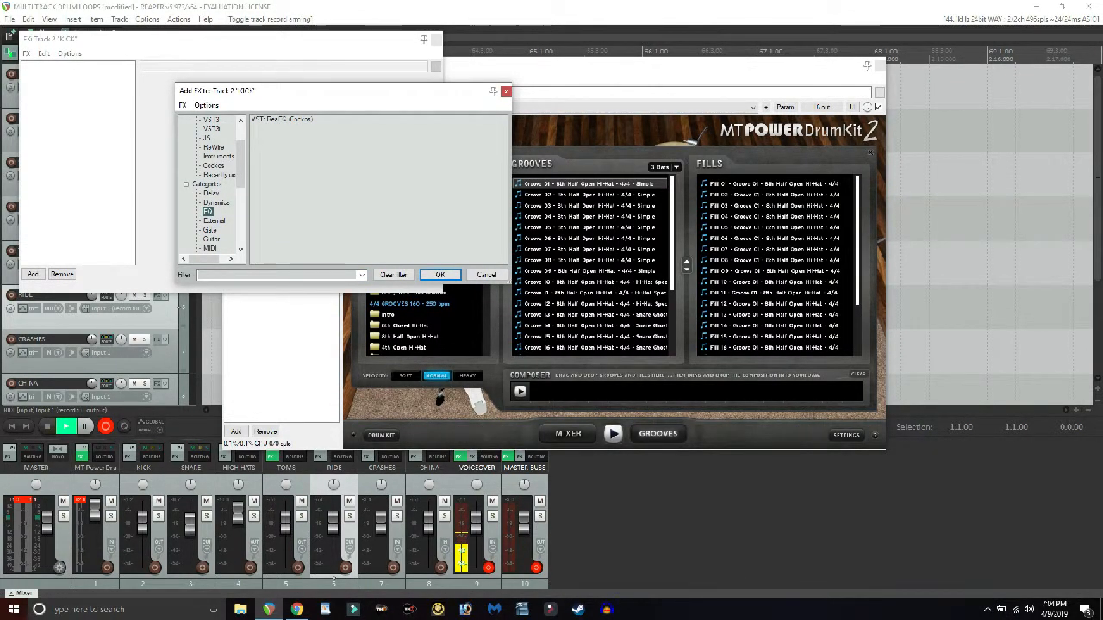
{"action": "left_click", "coordinate": [282, 119]}
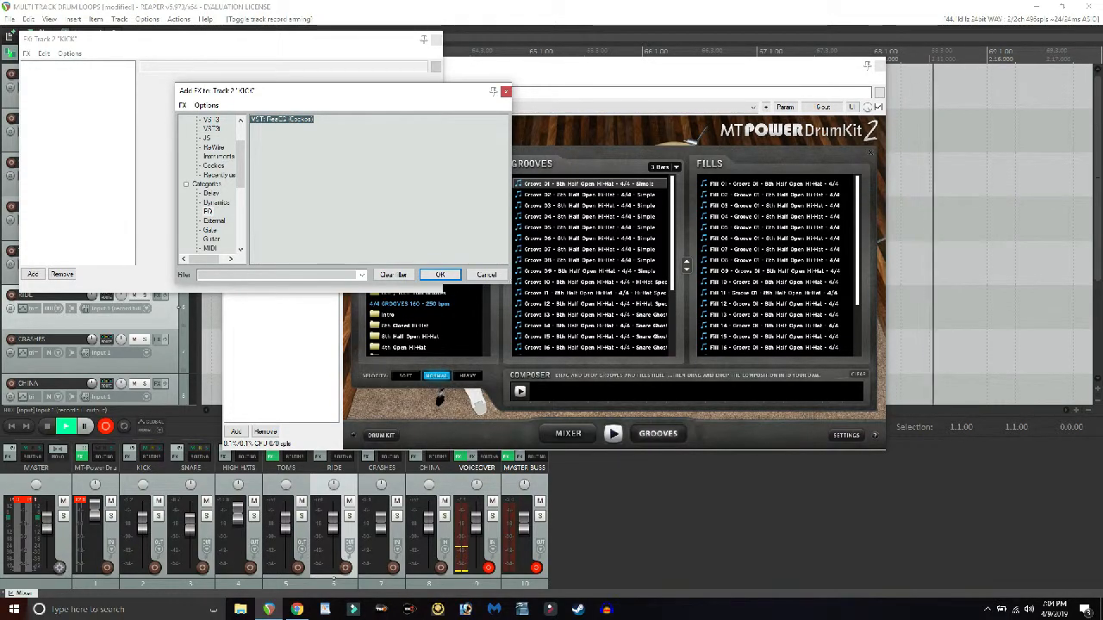
{"action": "key", "text": "Return"}
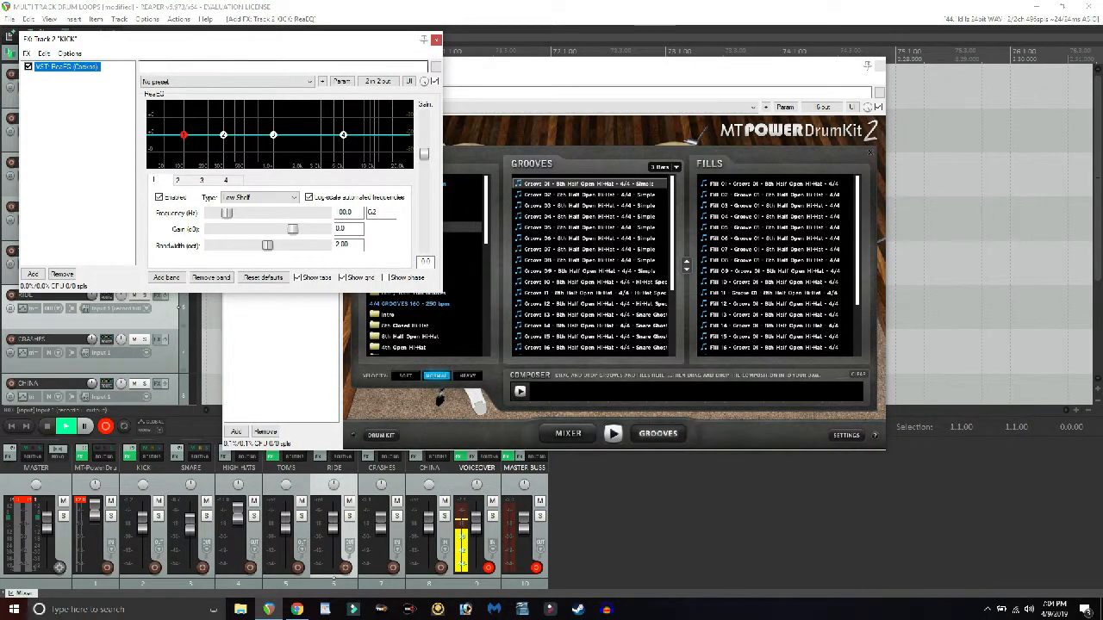
- Boost the kick EQ's low shelf, band 2 to about 1.8 dB at 309 Hz, and the high shelf to about 6.6 dB at 4747 Hz
{"action": "left_click_drag", "start_coordinate": [199, 41], "coordinate": [461, 111]}
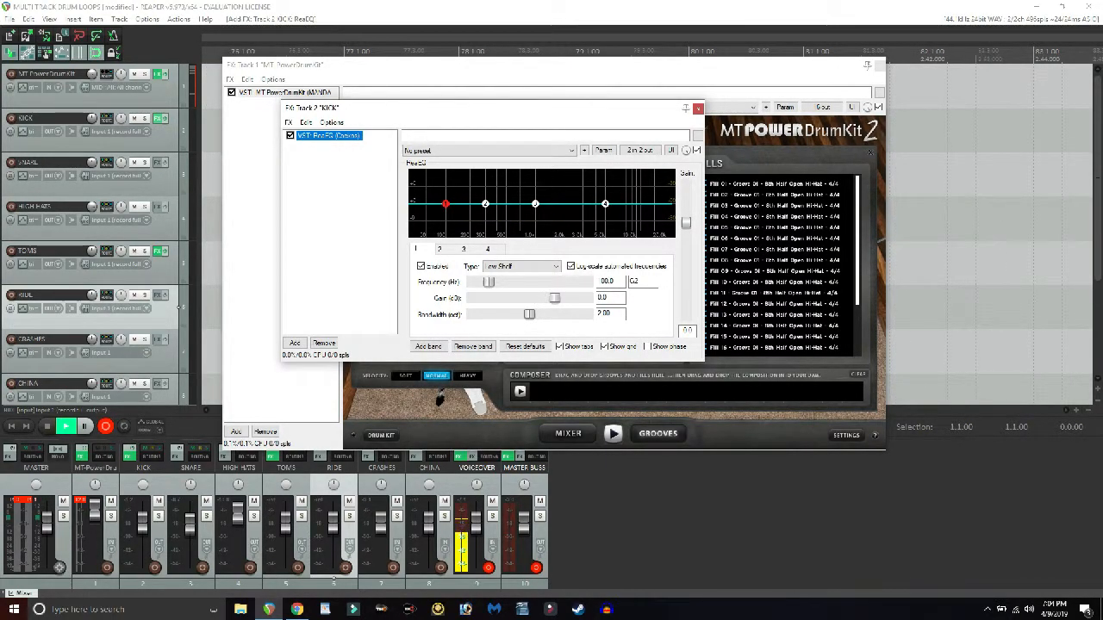
{"action": "left_click_drag", "start_coordinate": [446, 203], "coordinate": [486, 199]}
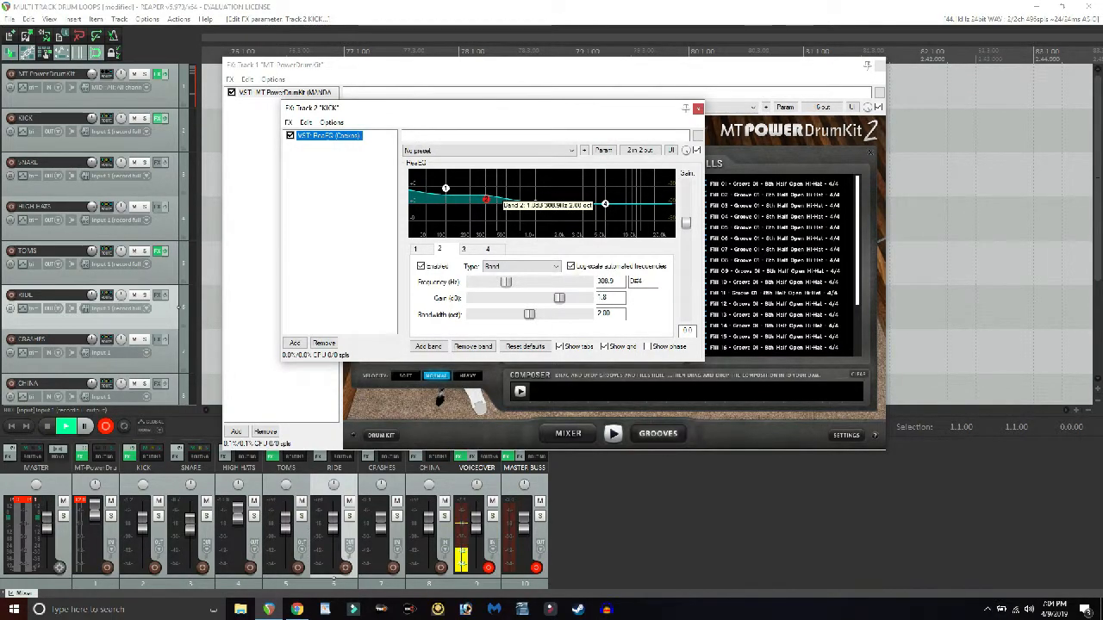
{"action": "left_click_drag", "start_coordinate": [605, 204], "coordinate": [602, 185]}
{"action": "left_click", "coordinate": [697, 109]}
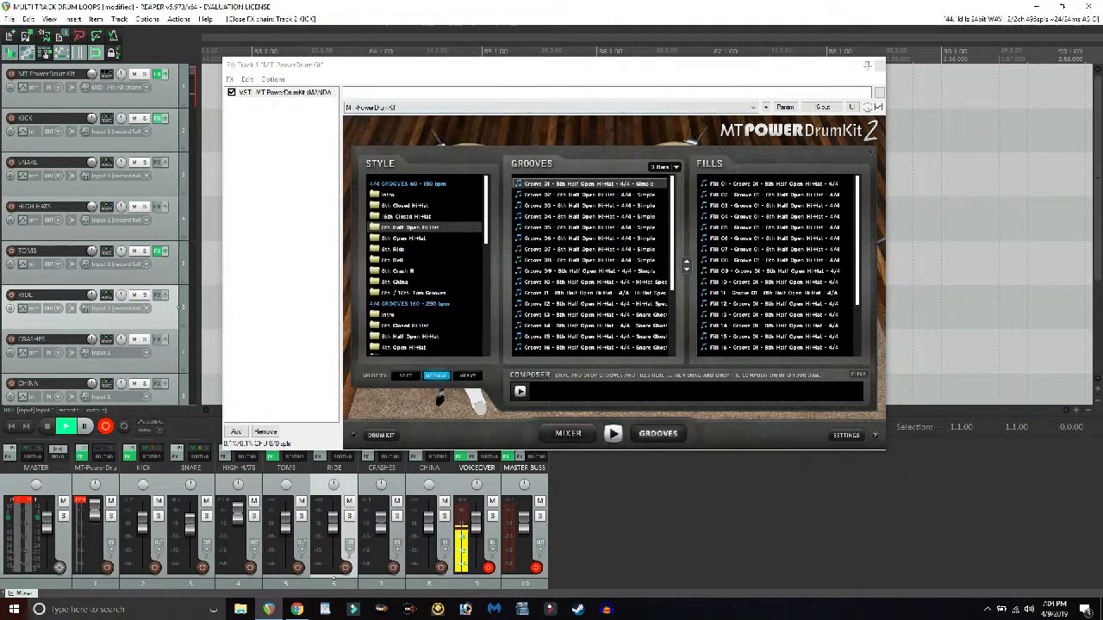
- Return to the drum kit view, bypass the KICK track's effects and play the kick drum without EQ
{"action": "left_click", "coordinate": [380, 435]}
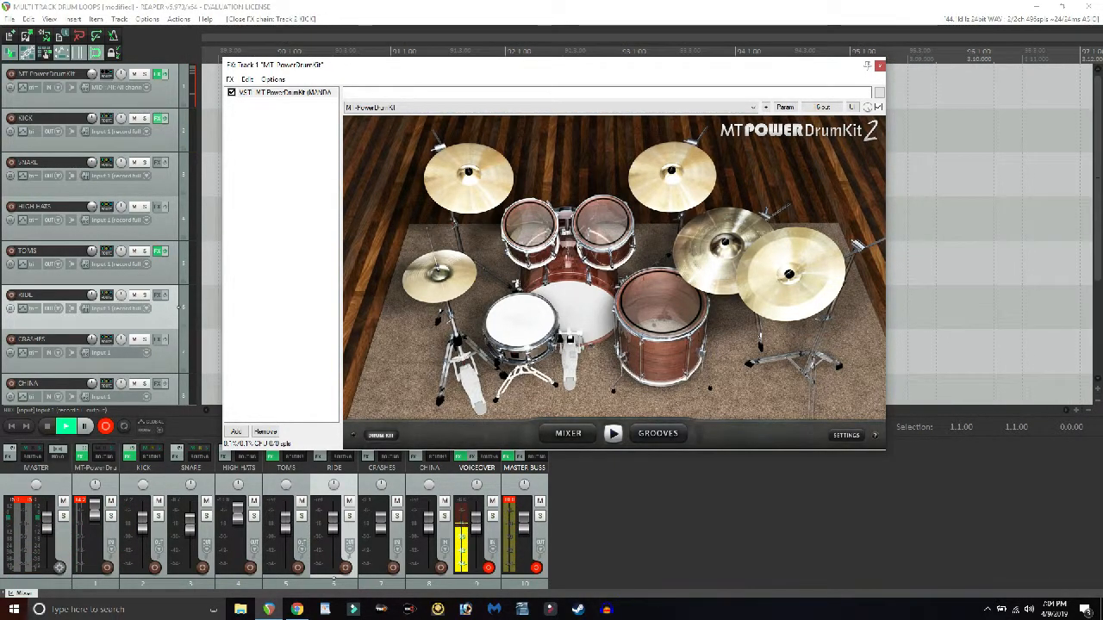
{"action": "left_click", "coordinate": [130, 456]}
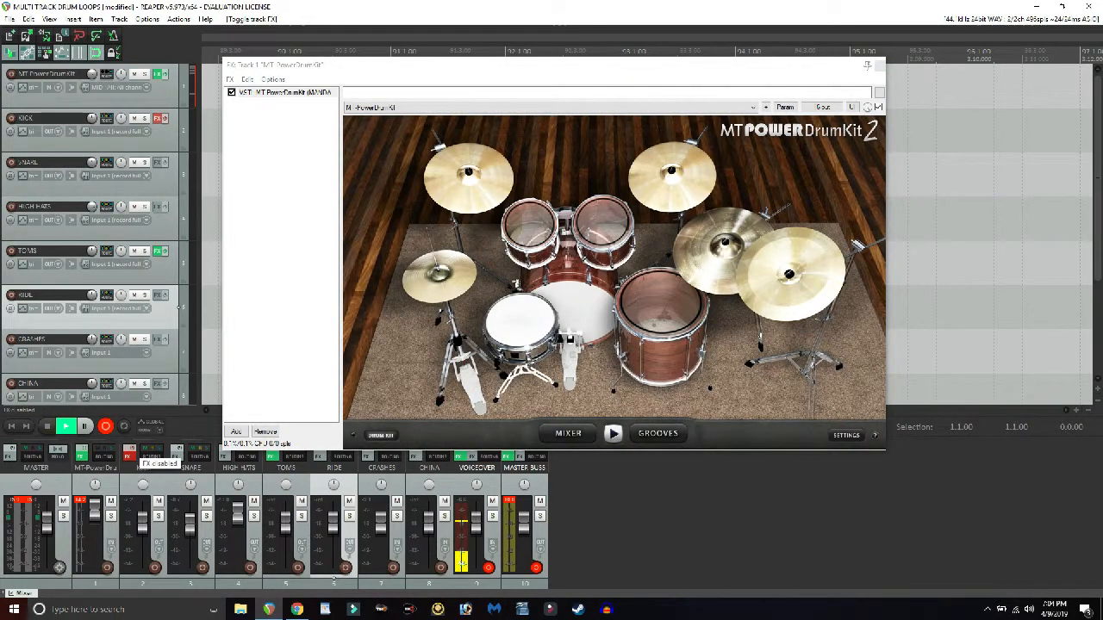
{"action": "left_click", "coordinate": [572, 313]}
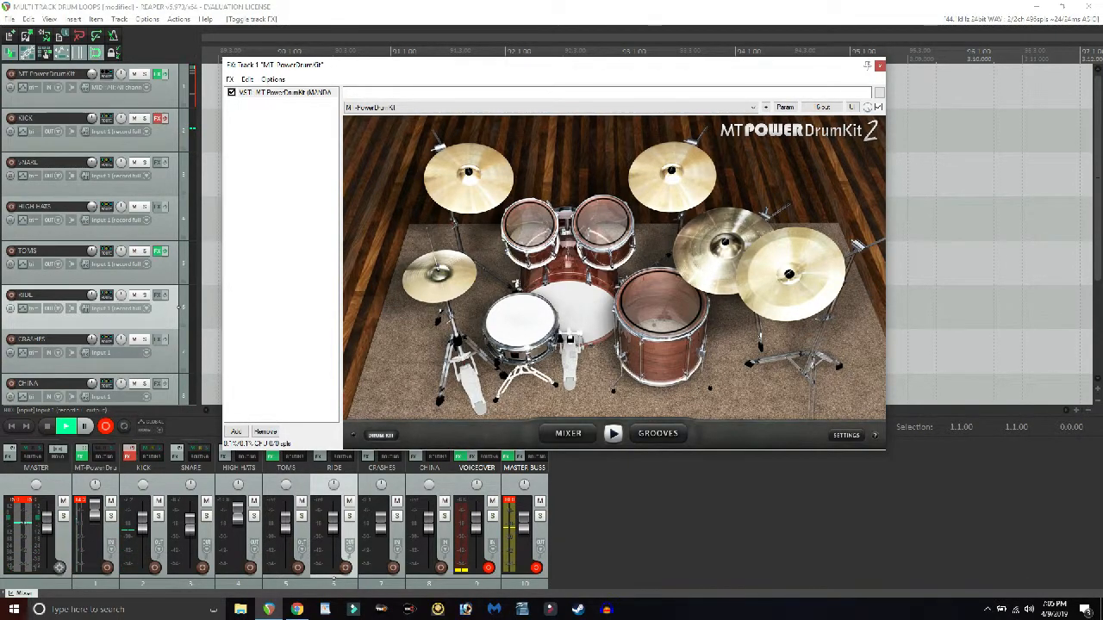
- Re-enable the KICK track's effects and close its EQ window
{"action": "left_click", "coordinate": [129, 456]}
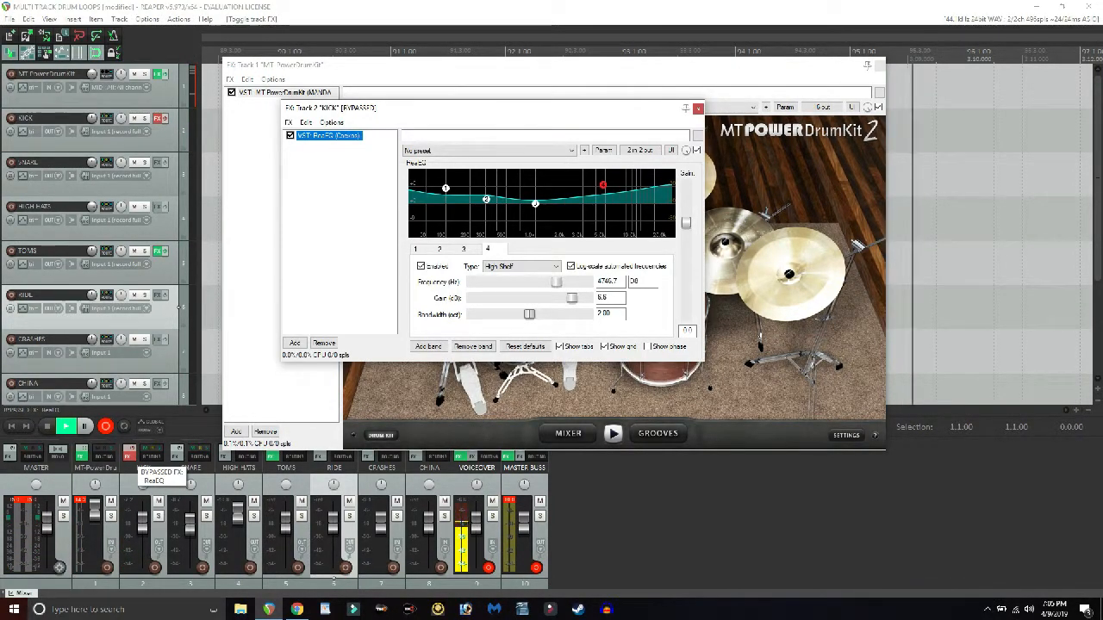
{"action": "left_click", "coordinate": [129, 449]}
{"action": "left_click", "coordinate": [603, 185]}
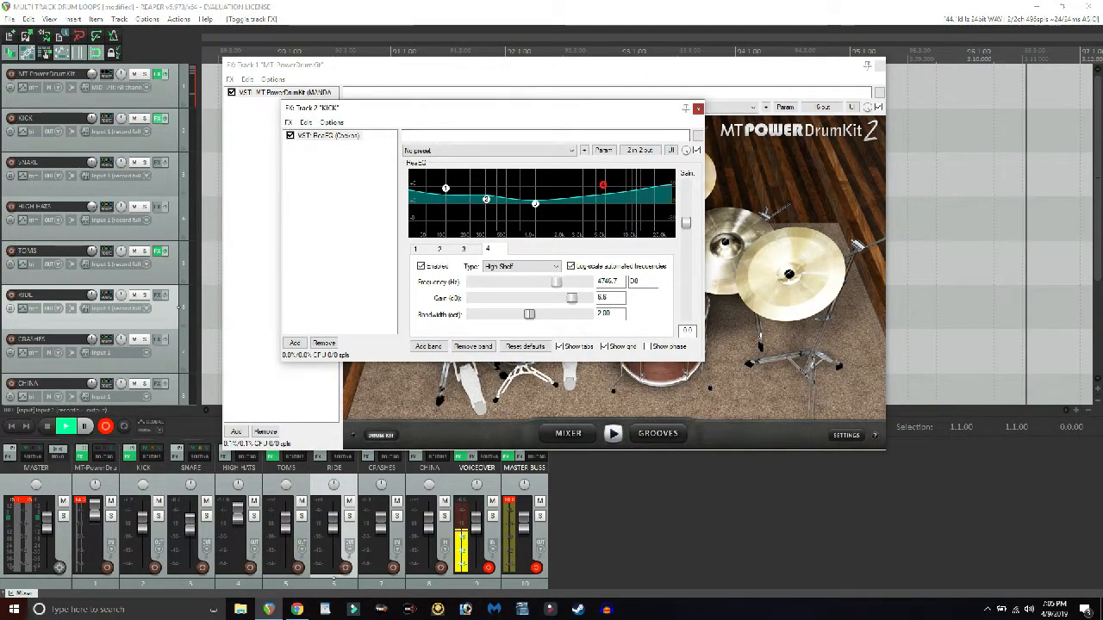
{"action": "left_click", "coordinate": [698, 108]}
- Audition the kick drum repeatedly in the drum kit view with the EQ applied
{"action": "left_click", "coordinate": [571, 313]}
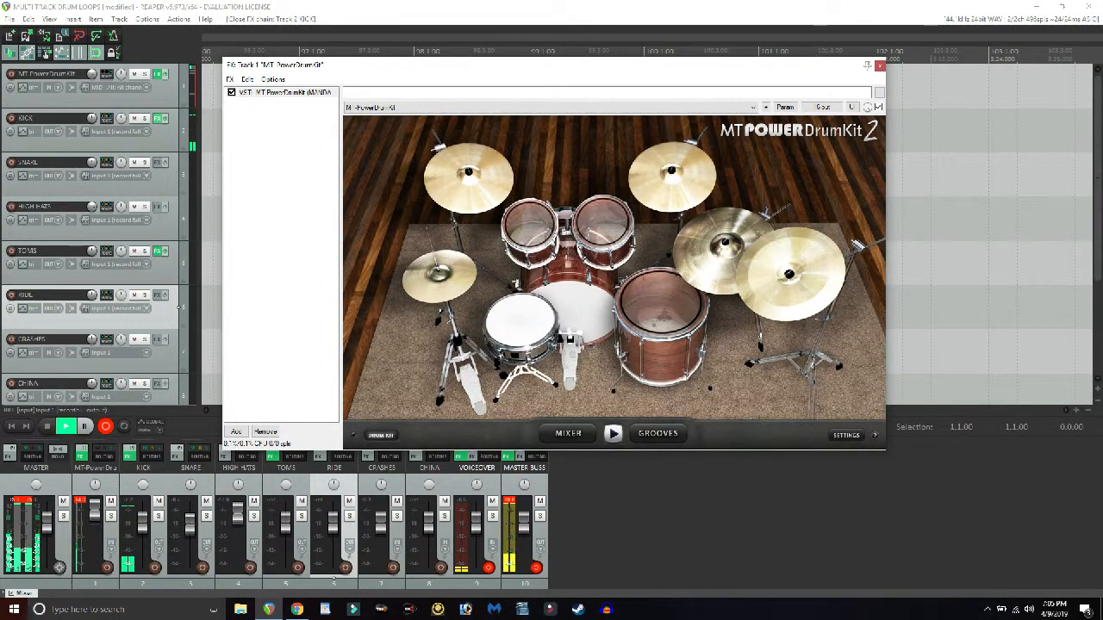
{"action": "left_click", "coordinate": [570, 314]}
{"action": "left_click", "coordinate": [571, 314]}
{"action": "left_click", "coordinate": [571, 314]}
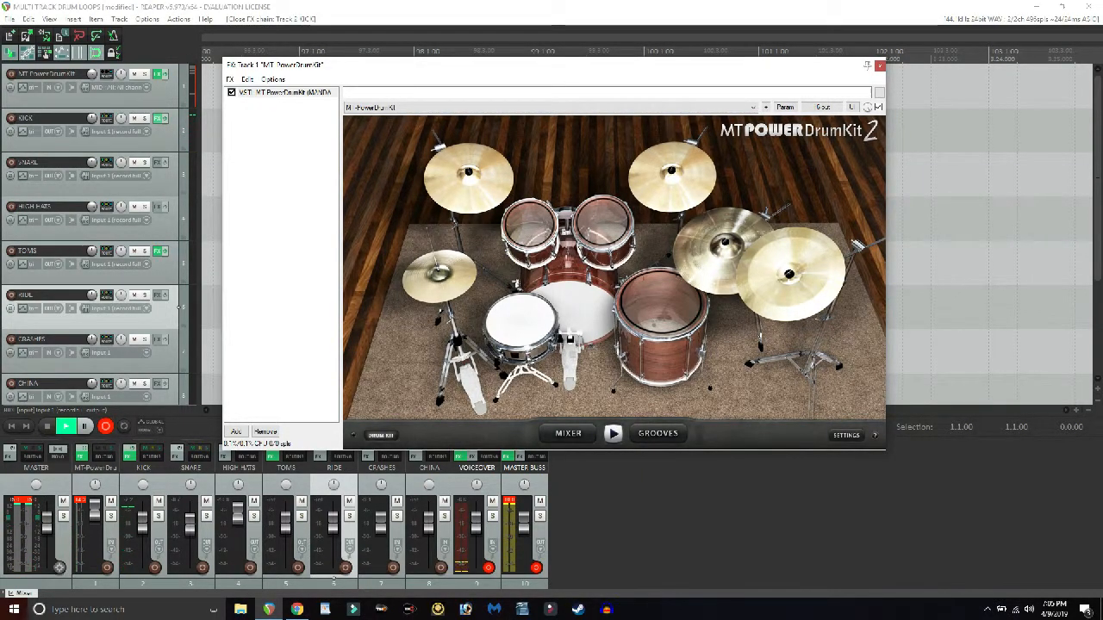
{"action": "left_click", "coordinate": [570, 313]}
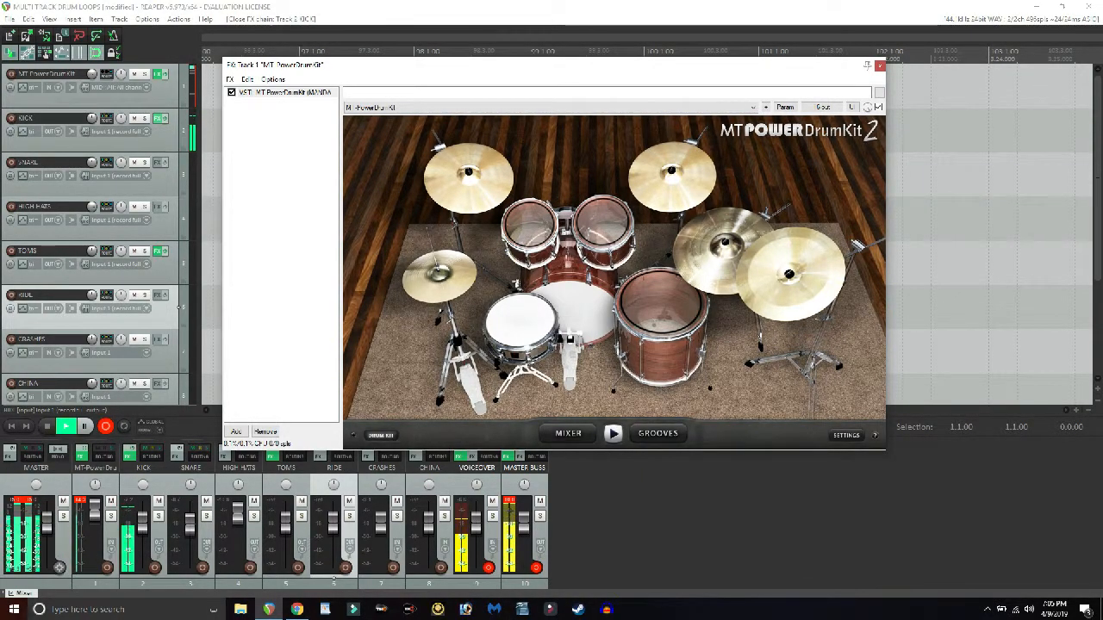
{"action": "left_click", "coordinate": [570, 313]}
{"action": "left_click", "coordinate": [570, 314]}
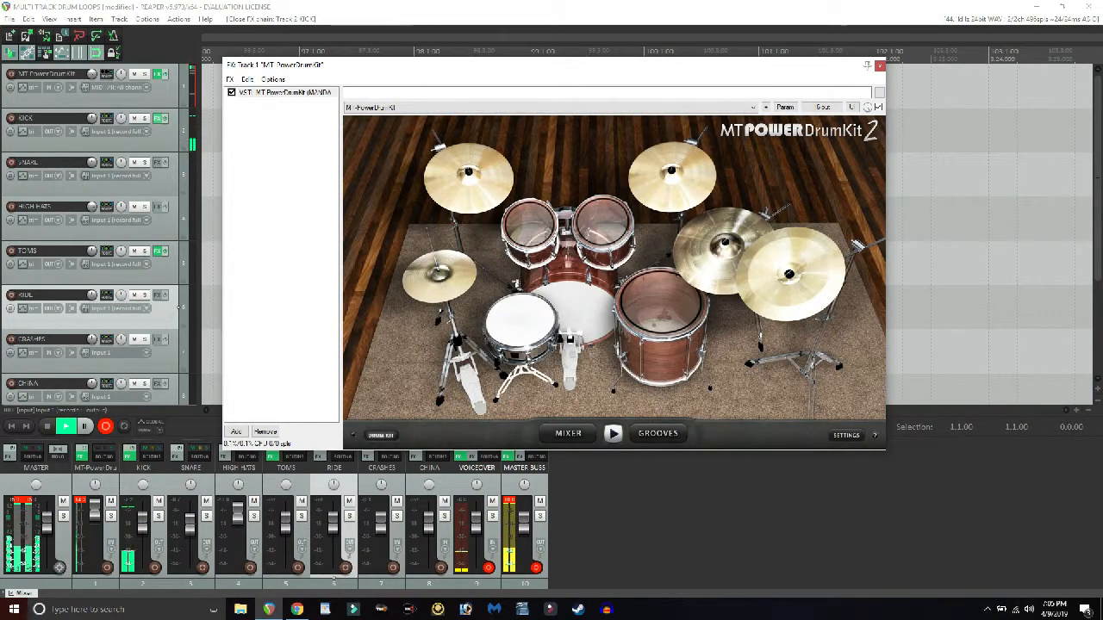
{"action": "left_click", "coordinate": [165, 118]}
{"action": "left_click", "coordinate": [571, 314]}
{"action": "left_click", "coordinate": [571, 314]}
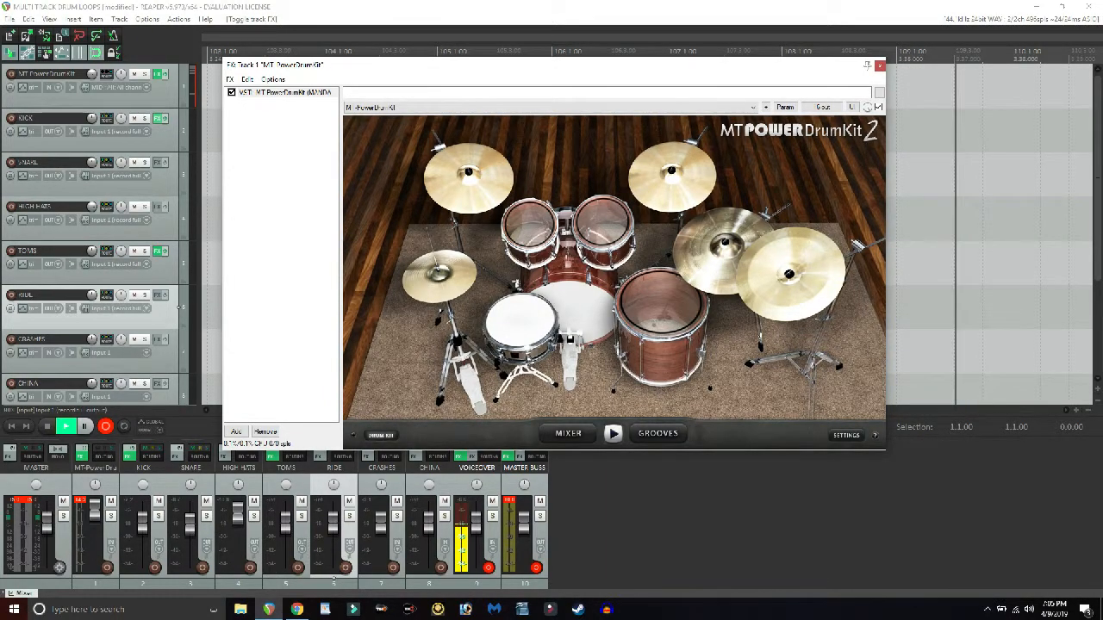
- Add the ReaEQ equalizer from the VST plug-ins to the SNARE track
{"action": "left_click_drag", "start_coordinate": [341, 67], "coordinate": [347, 68]}
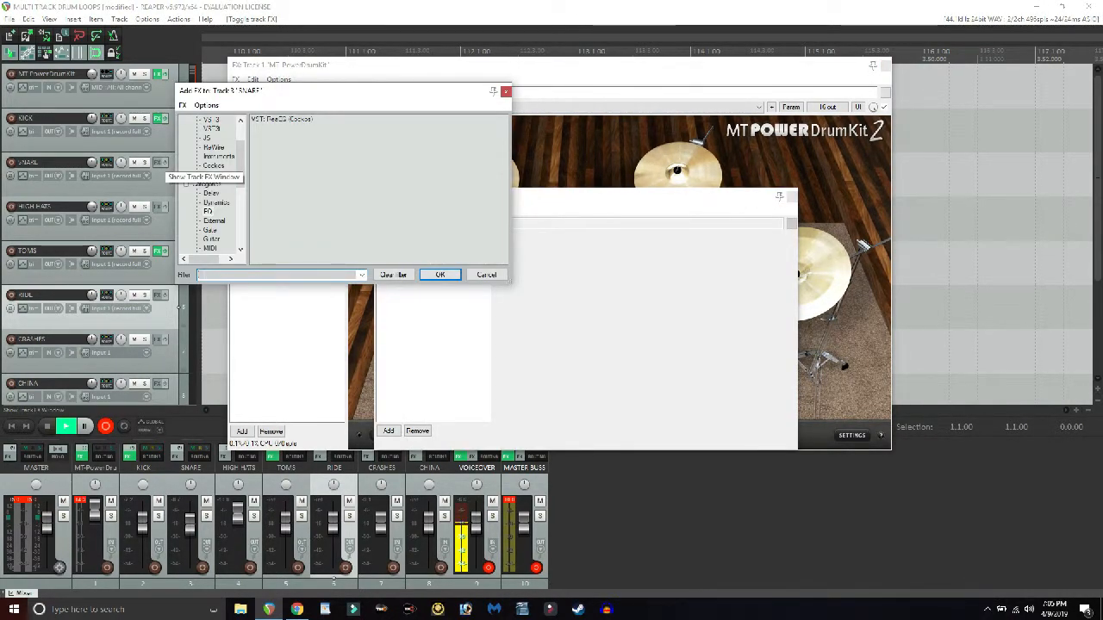
{"action": "scroll", "coordinate": [211, 185], "scroll_direction": "up", "scroll_amount": 2}
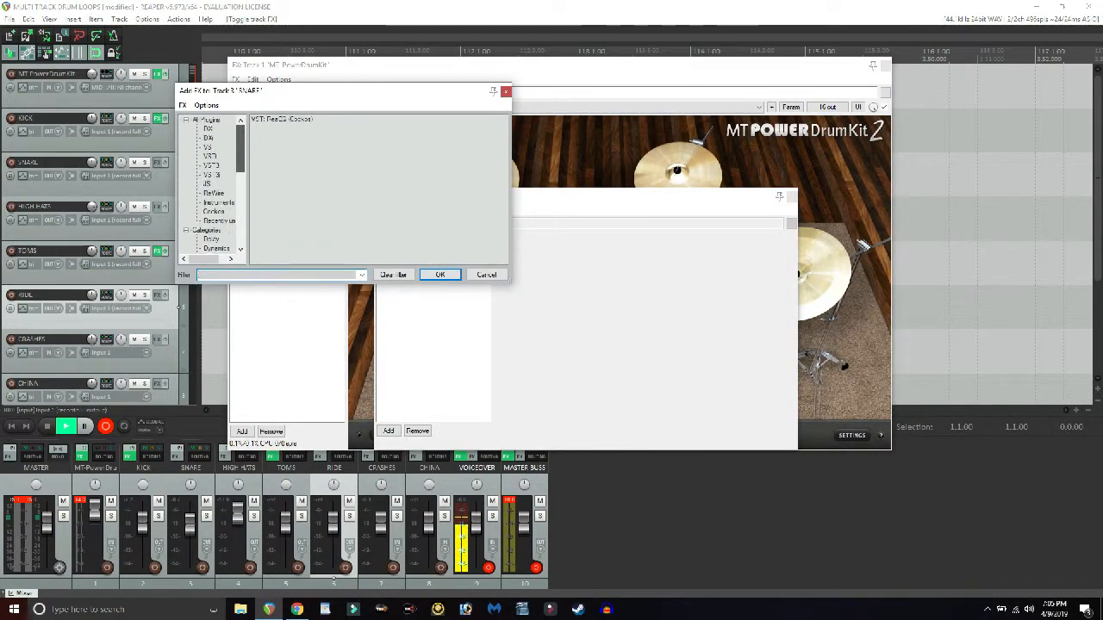
{"action": "left_click", "coordinate": [211, 156]}
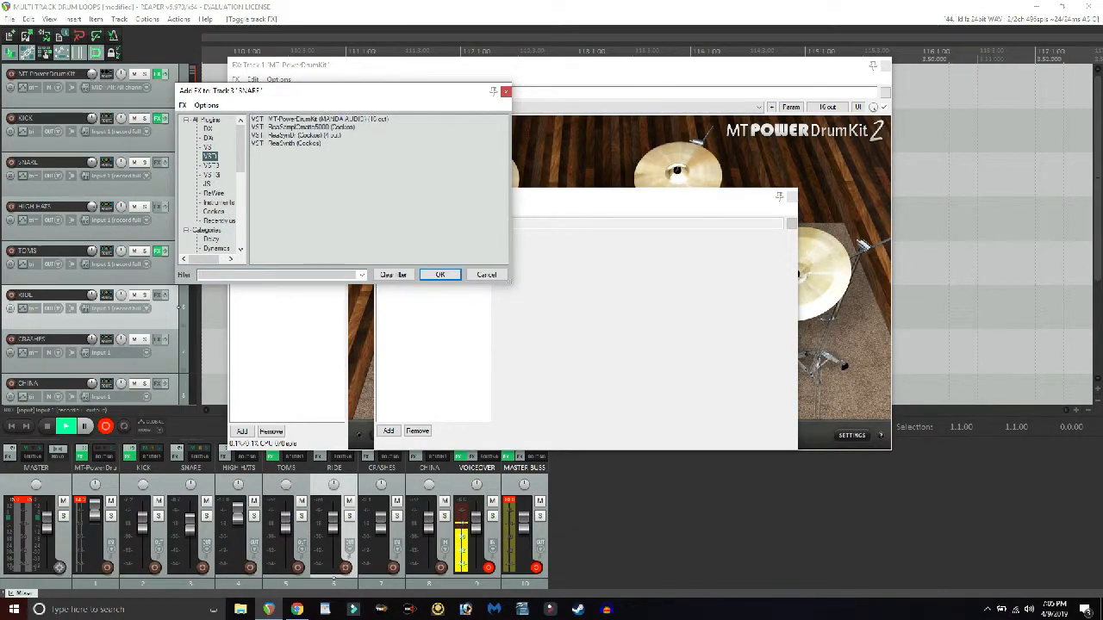
{"action": "left_click", "coordinate": [209, 148]}
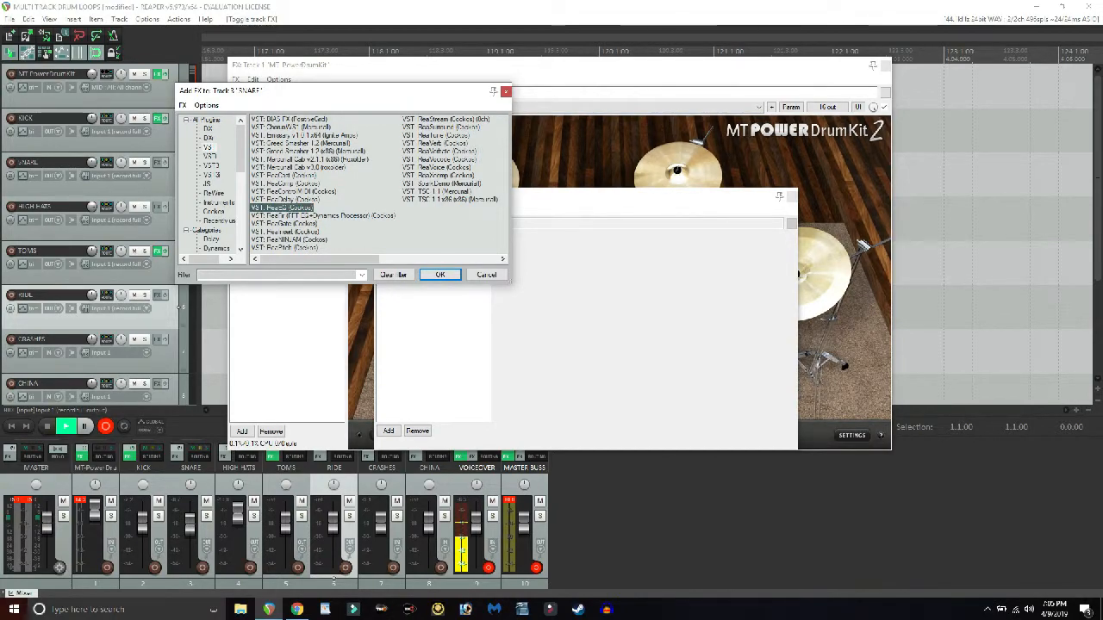
{"action": "left_click", "coordinate": [440, 274]}
- Add the ReaVerbate reverb to the SNARE track's effect chain and reposition the chain window
{"action": "left_click", "coordinate": [382, 211]}
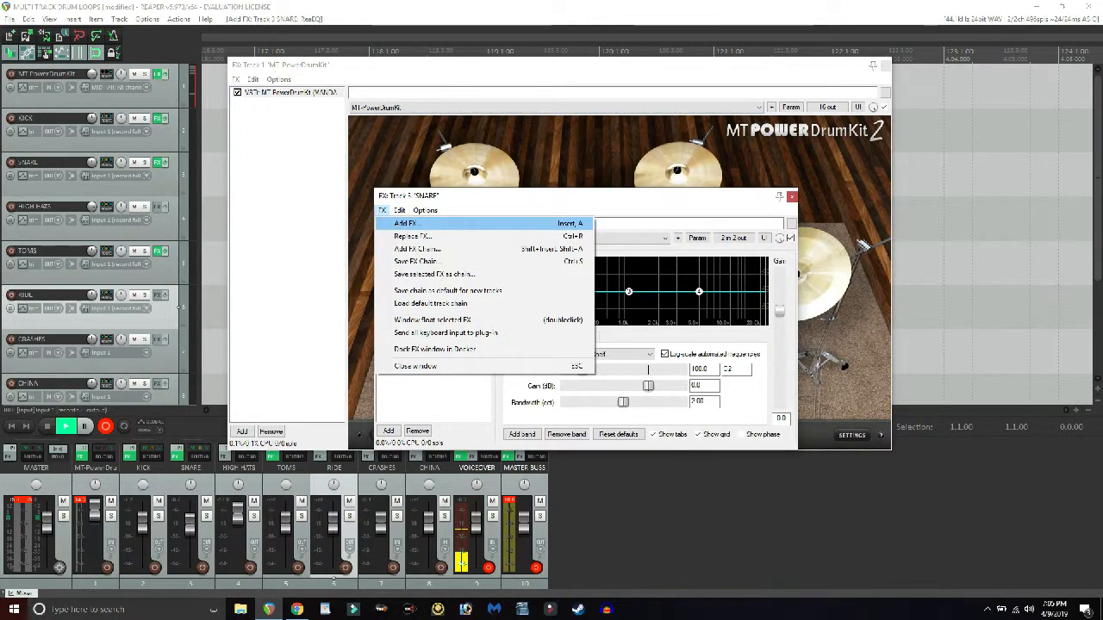
{"action": "left_click", "coordinate": [407, 224]}
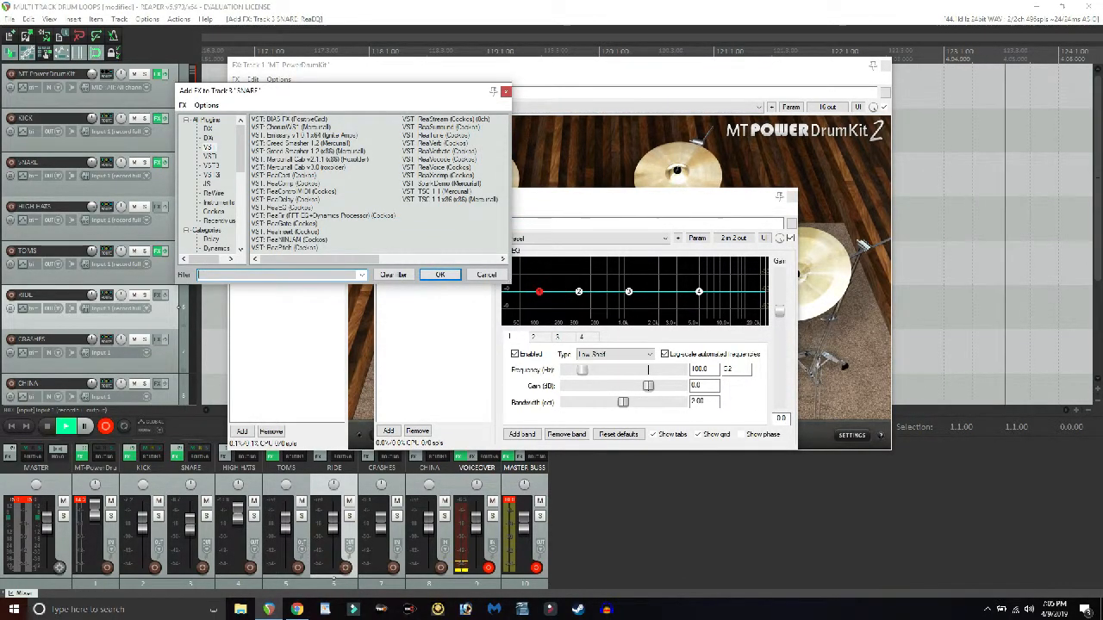
{"action": "scroll", "coordinate": [211, 186], "scroll_direction": "down", "scroll_amount": 3}
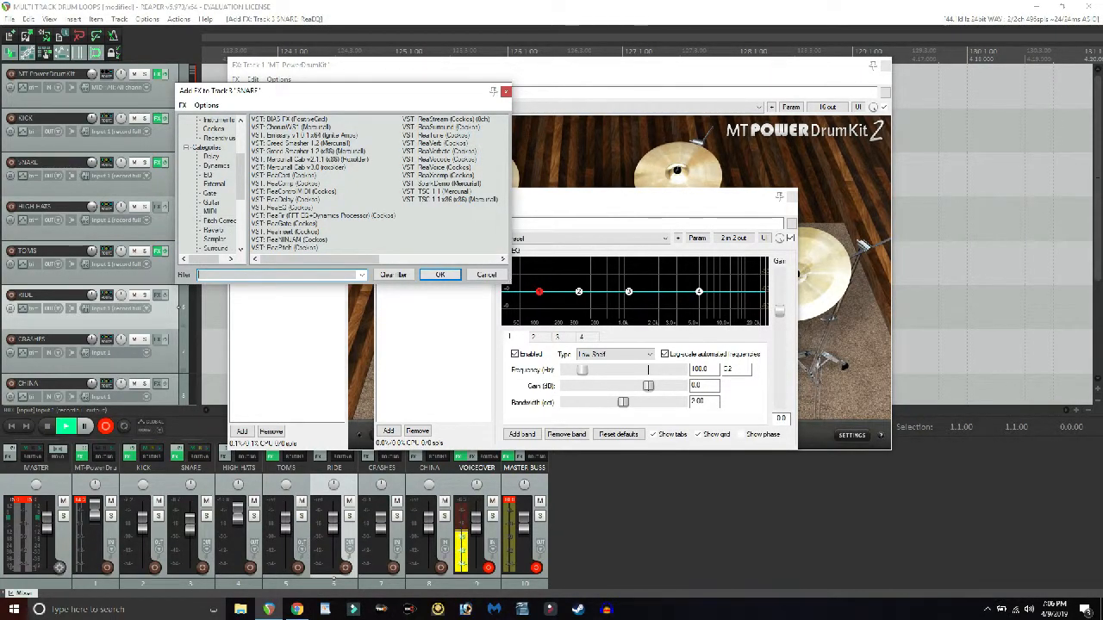
{"action": "left_click", "coordinate": [214, 230]}
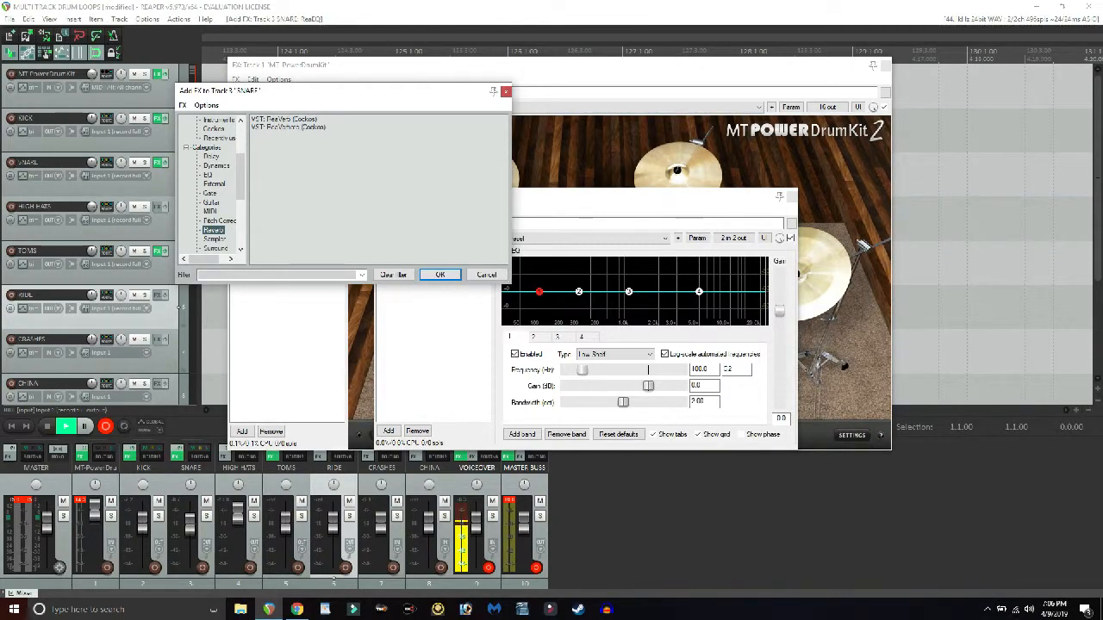
{"action": "double_click", "coordinate": [288, 127]}
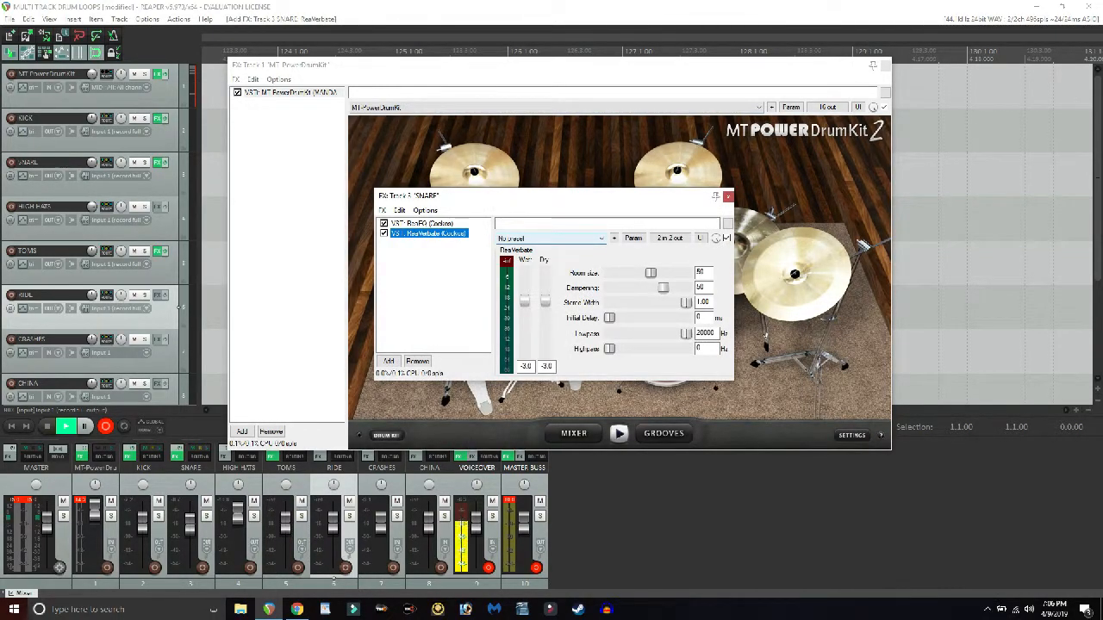
{"action": "left_click_drag", "start_coordinate": [563, 198], "coordinate": [532, 153]}
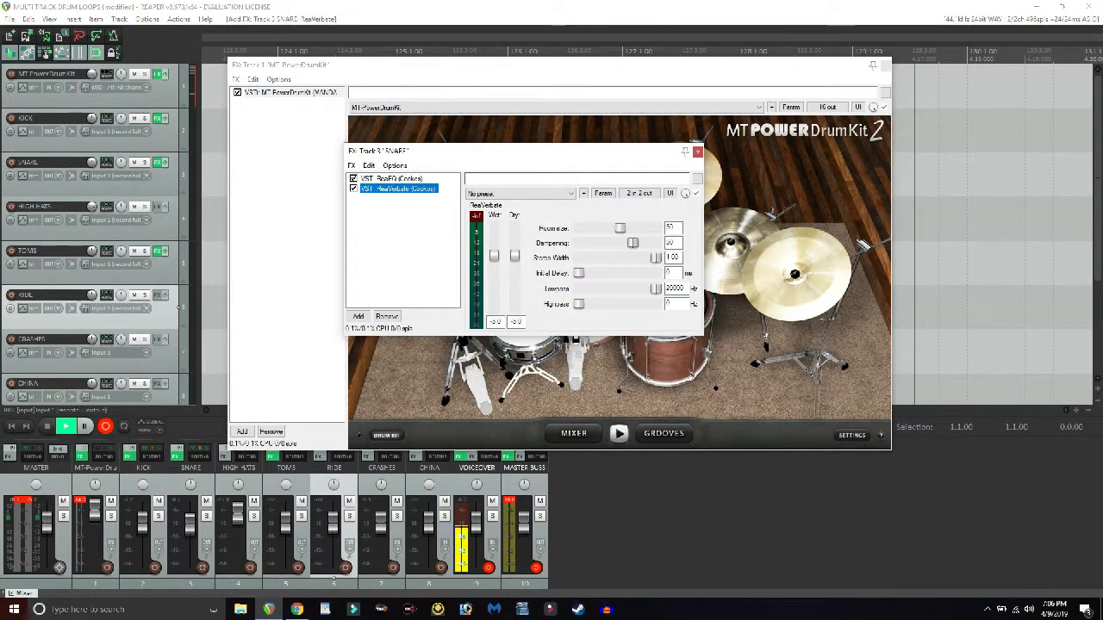
- Try the Rocket Snare preset on the SNARE track's ReaVerbate, close the effect chain and audition the snare in the drum kit view
{"action": "left_click", "coordinate": [520, 193]}
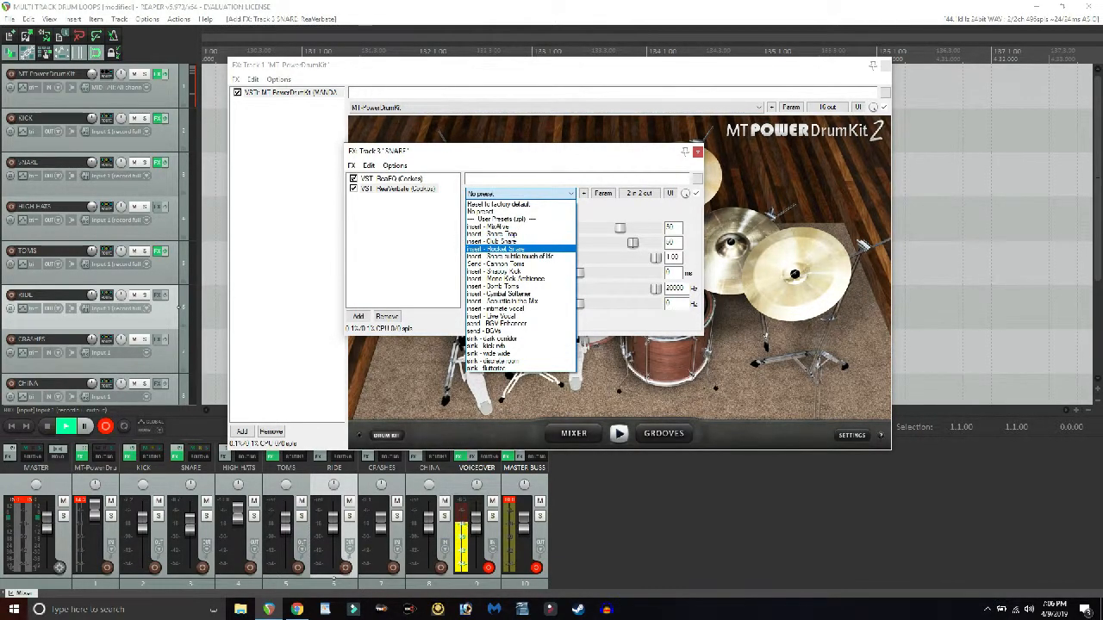
{"action": "key", "text": "Return"}
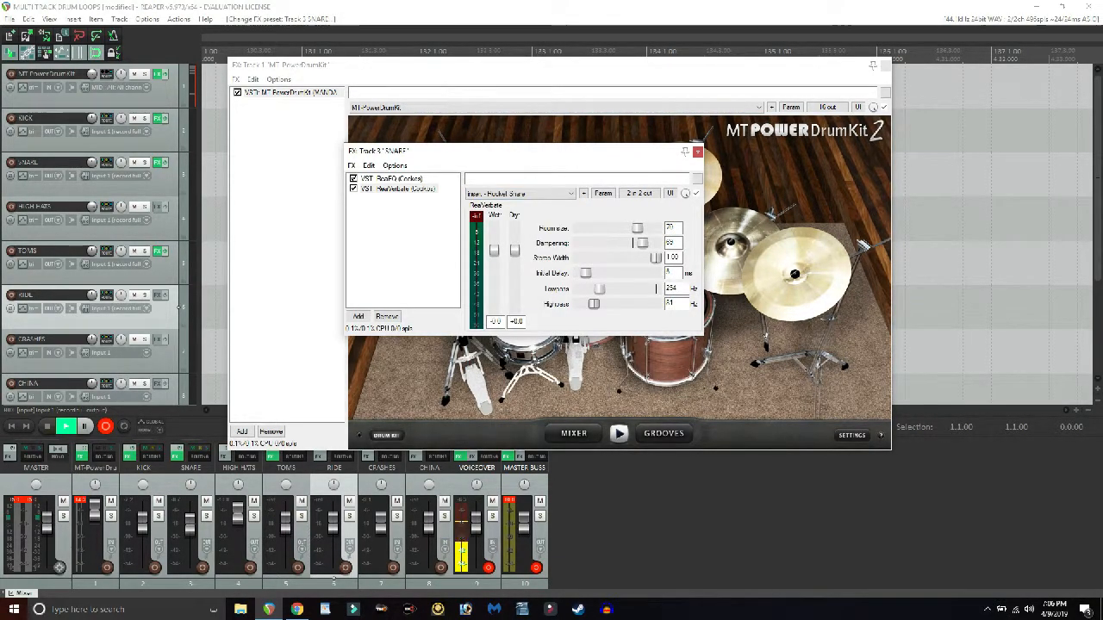
{"action": "left_click_drag", "start_coordinate": [557, 151], "coordinate": [638, 218]}
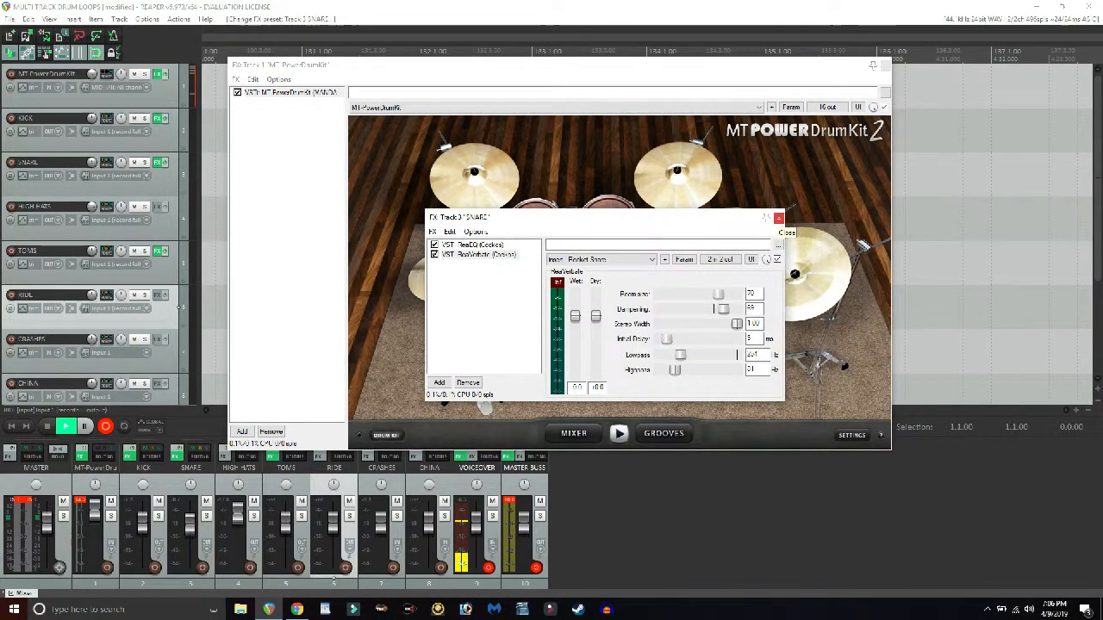
{"action": "left_click", "coordinate": [778, 219]}
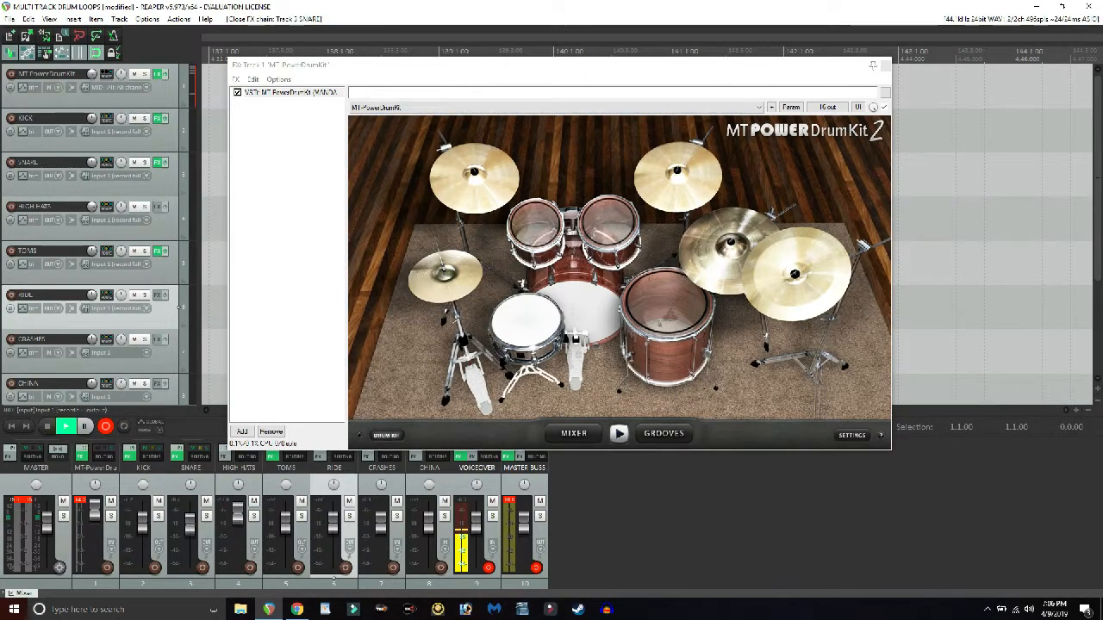
{"action": "left_click", "coordinate": [528, 323]}
{"action": "left_click", "coordinate": [528, 322]}
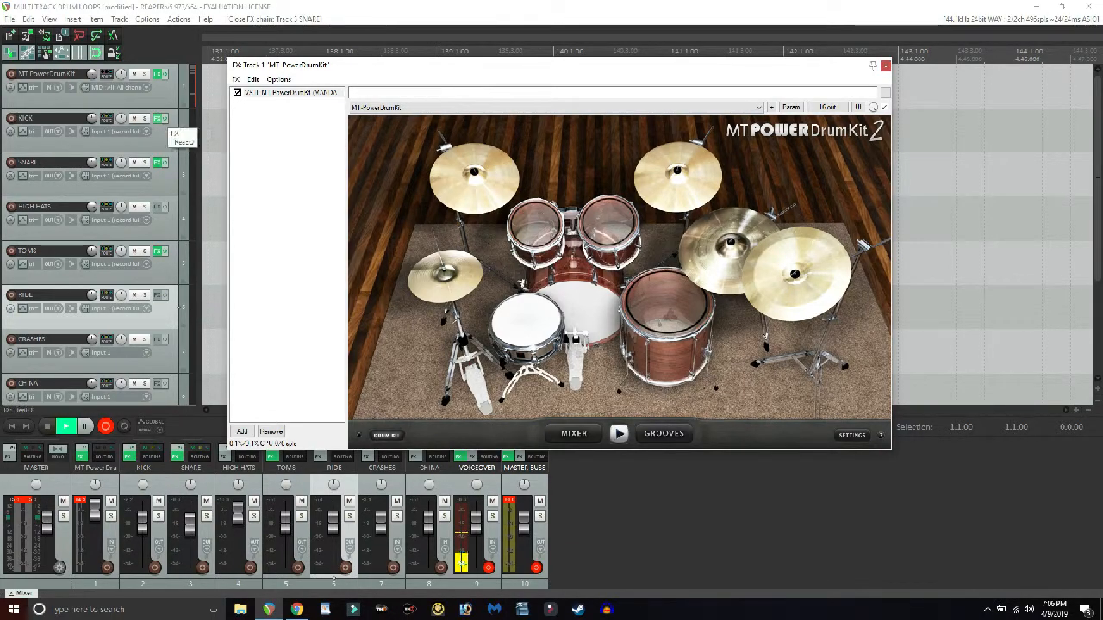
- Reopen the SNARE track's effects, raise the reverb's wet level to about +10.7 dB and audition the snare, arranging both windows side by side
{"action": "left_click", "coordinate": [158, 162]}
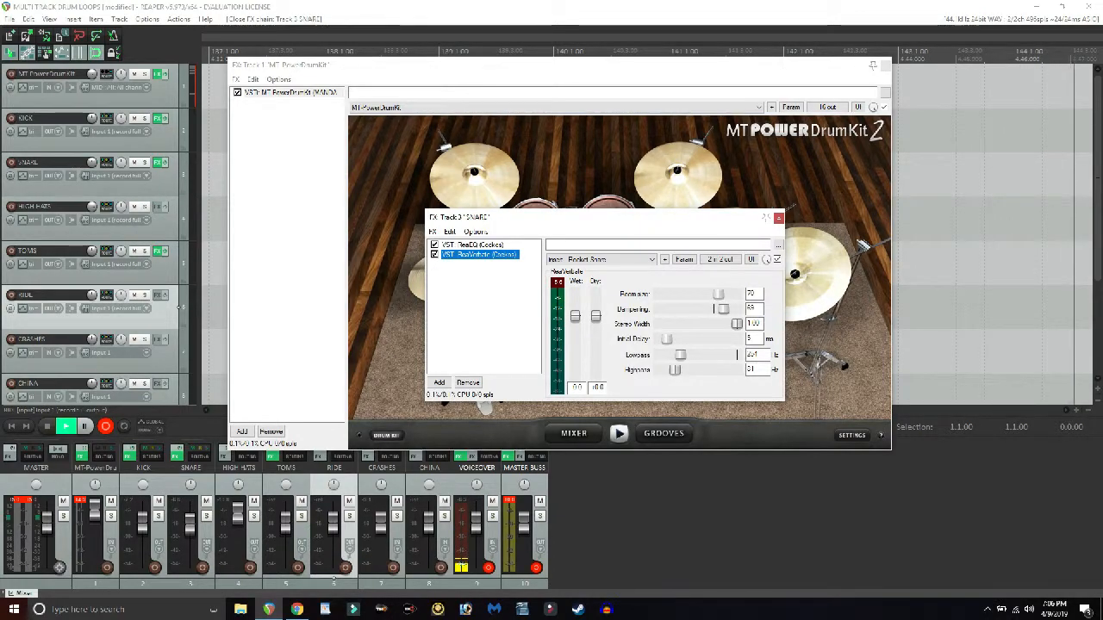
{"action": "left_click_drag", "start_coordinate": [560, 217], "coordinate": [806, 199]}
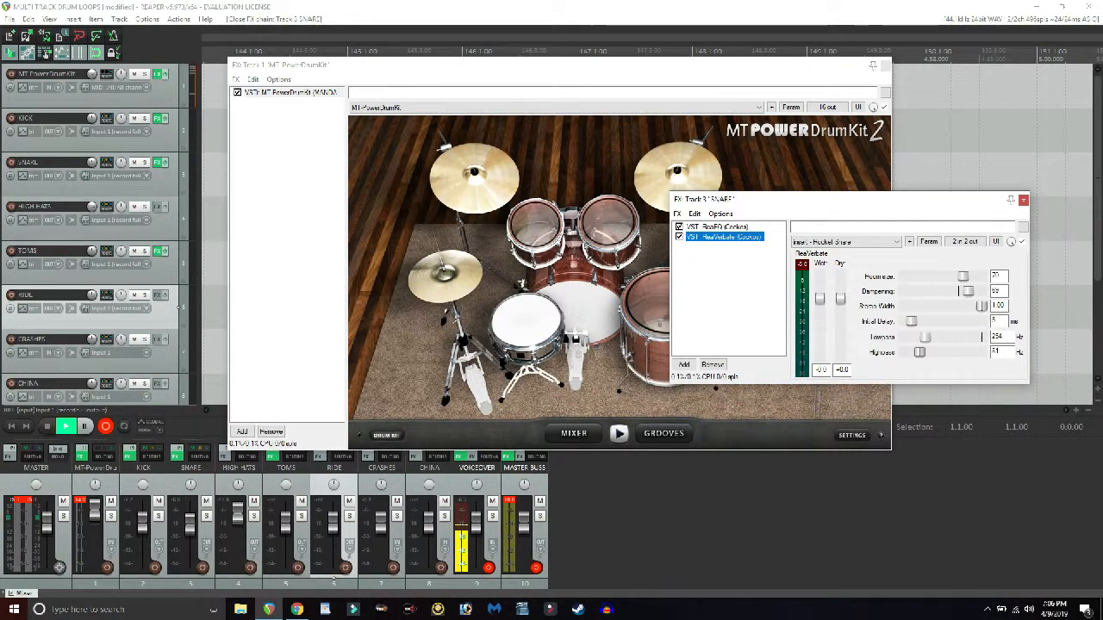
{"action": "left_click_drag", "start_coordinate": [820, 299], "coordinate": [819, 278]}
{"action": "left_click", "coordinate": [526, 322]}
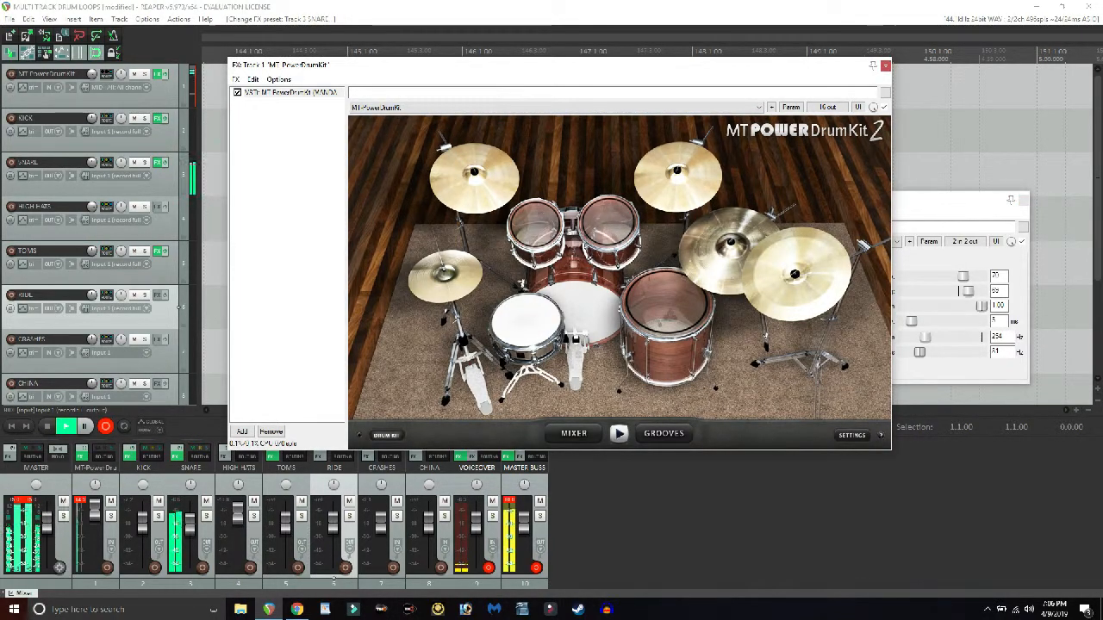
{"action": "left_click_drag", "start_coordinate": [639, 70], "coordinate": [591, 63]}
{"action": "left_click_drag", "start_coordinate": [943, 205], "coordinate": [961, 188]}
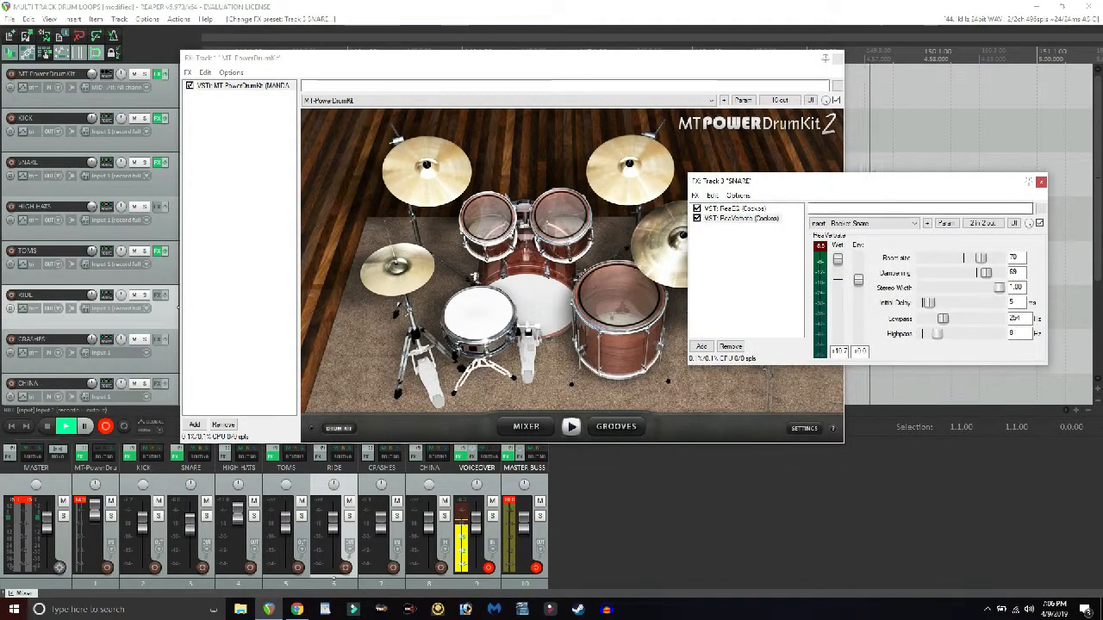
- Lower the snare reverb's dry level to about -28.2 dB, audition the snare, and raise the dry level to about -4.1 dB
{"action": "left_click_drag", "start_coordinate": [858, 280], "coordinate": [858, 318]}
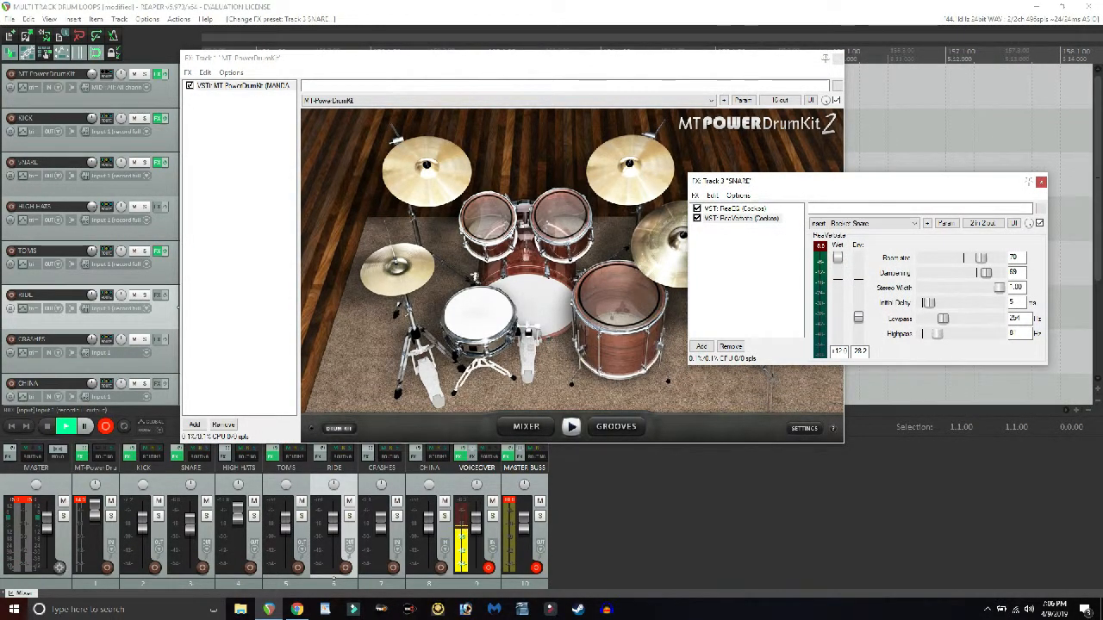
{"action": "left_click", "coordinate": [480, 315]}
{"action": "left_click", "coordinate": [479, 314]}
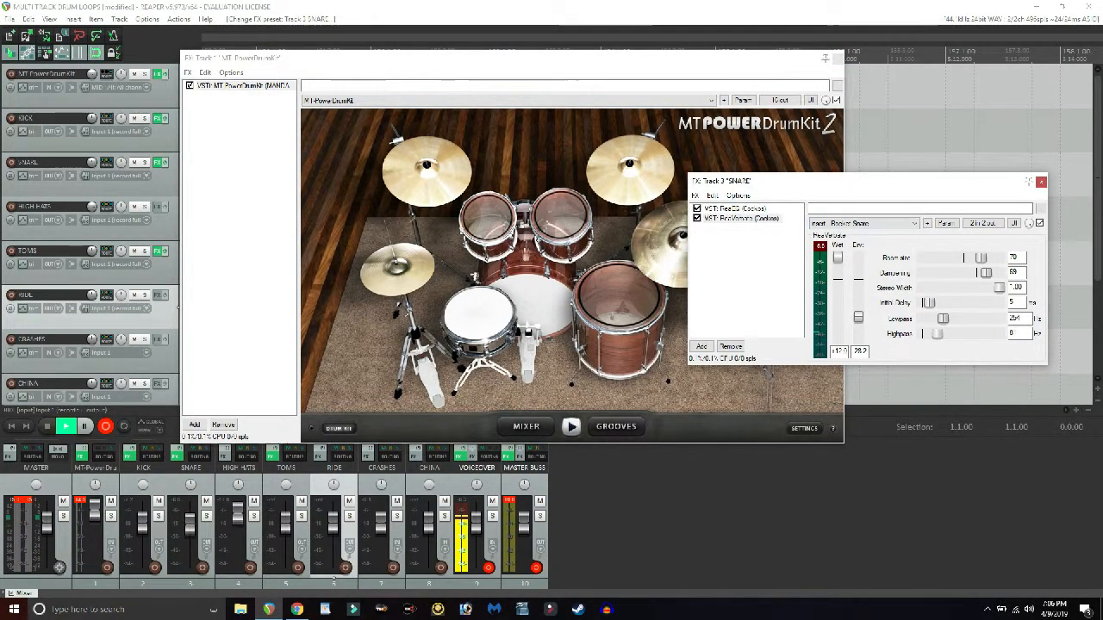
{"action": "left_click_drag", "start_coordinate": [857, 297], "coordinate": [857, 284]}
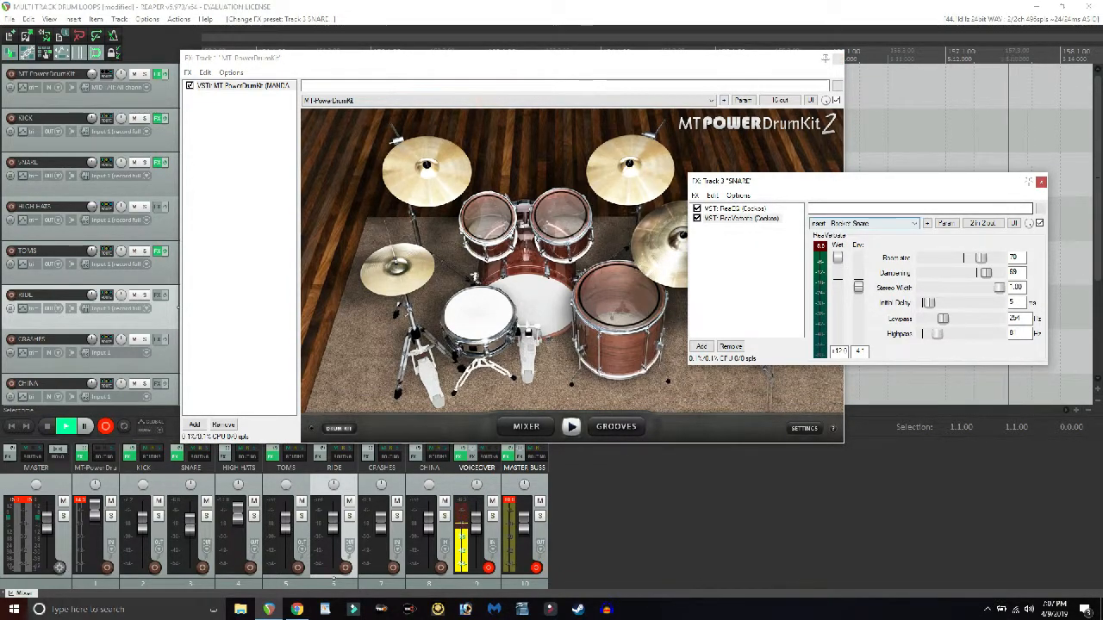
- Try the Live Vocal preset on the snare's ReaVerbate and audition the snare
{"action": "left_click", "coordinate": [861, 223]}
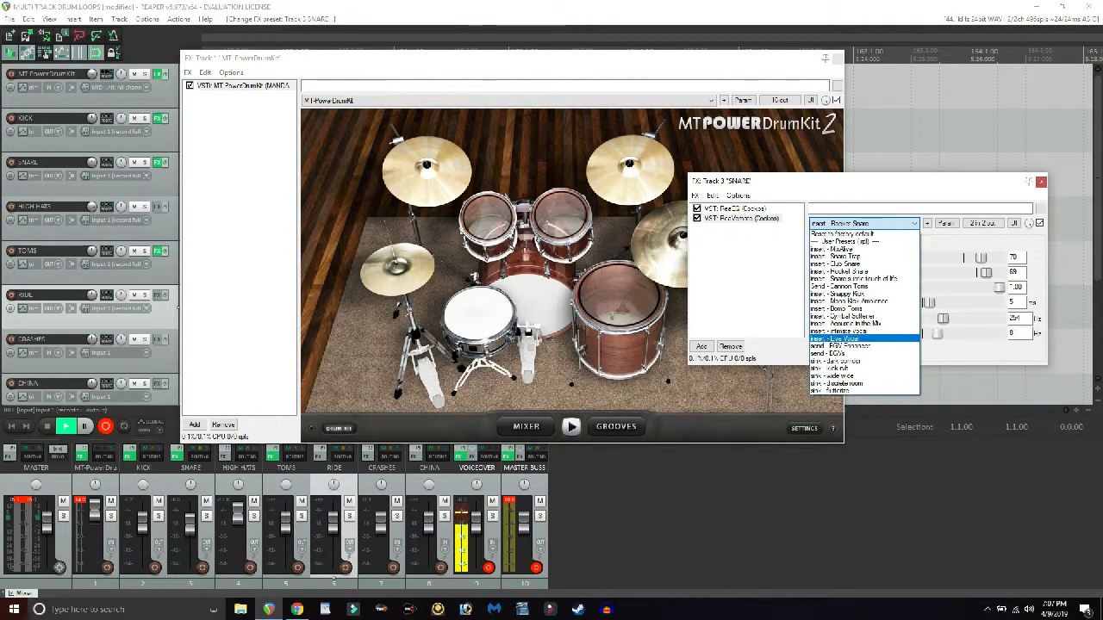
{"action": "left_click", "coordinate": [840, 338]}
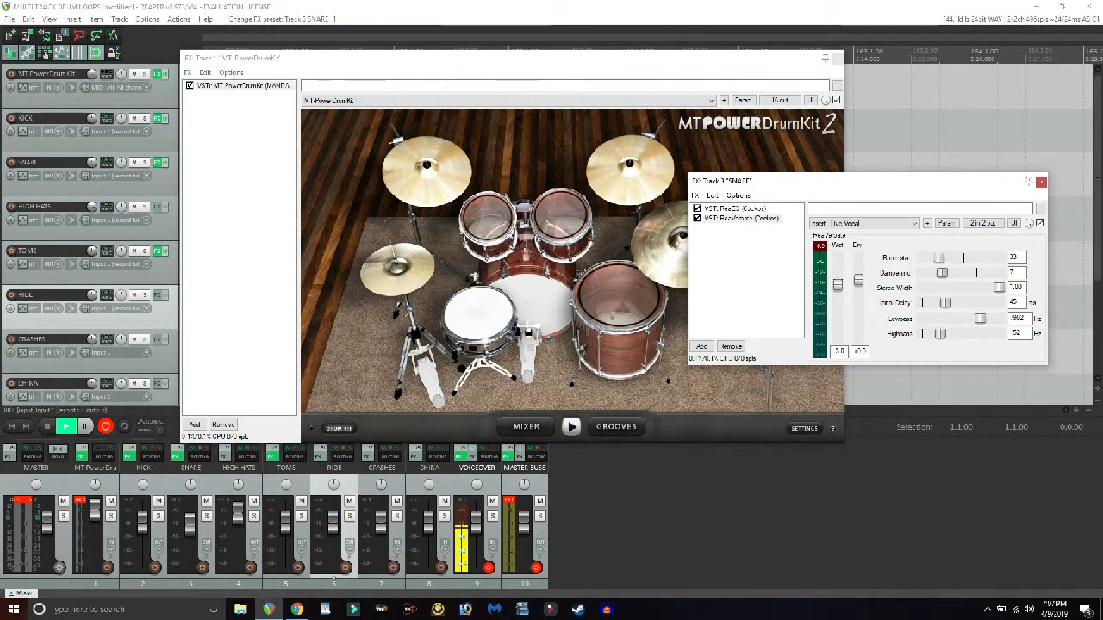
{"action": "left_click", "coordinate": [479, 314]}
{"action": "left_click", "coordinate": [479, 315]}
{"action": "left_click", "coordinate": [479, 315]}
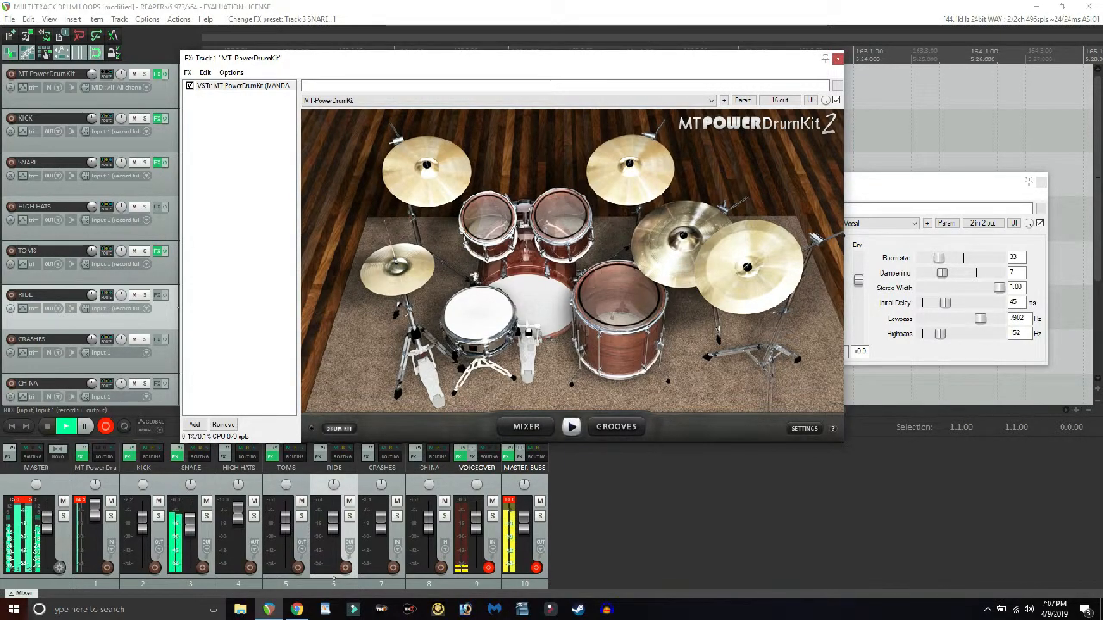
- Raise the Live Vocal reverb's wet level to about +7.5 dB and audition the snare
{"action": "left_click_drag", "start_coordinate": [874, 183], "coordinate": [881, 174]}
{"action": "left_click_drag", "start_coordinate": [844, 276], "coordinate": [844, 256]}
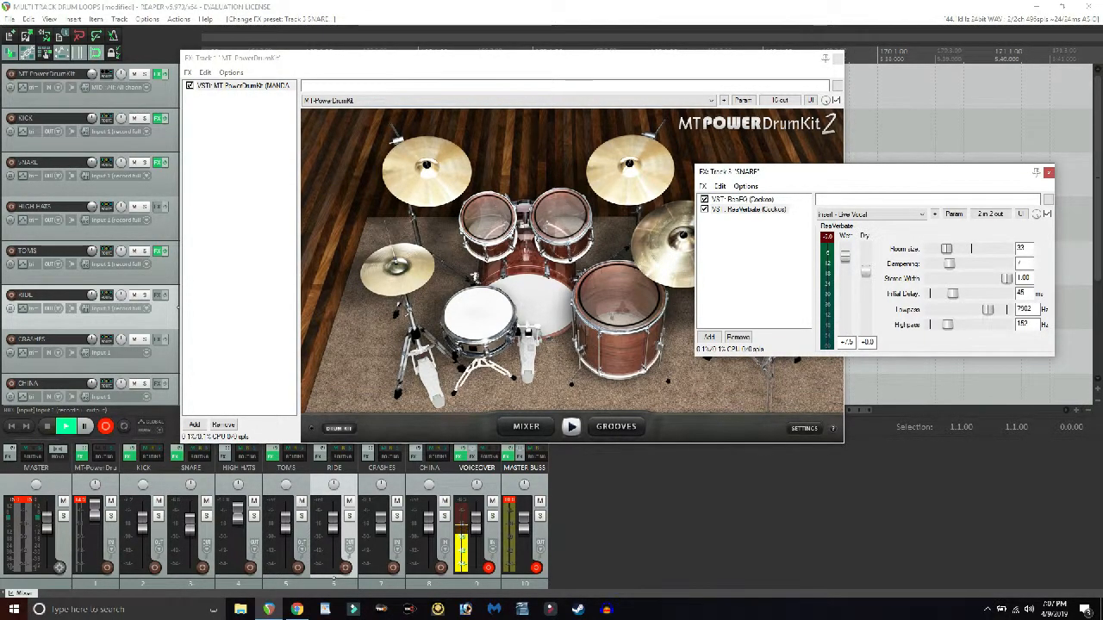
{"action": "left_click", "coordinate": [479, 315]}
{"action": "left_click", "coordinate": [479, 315]}
{"action": "left_click", "coordinate": [479, 314]}
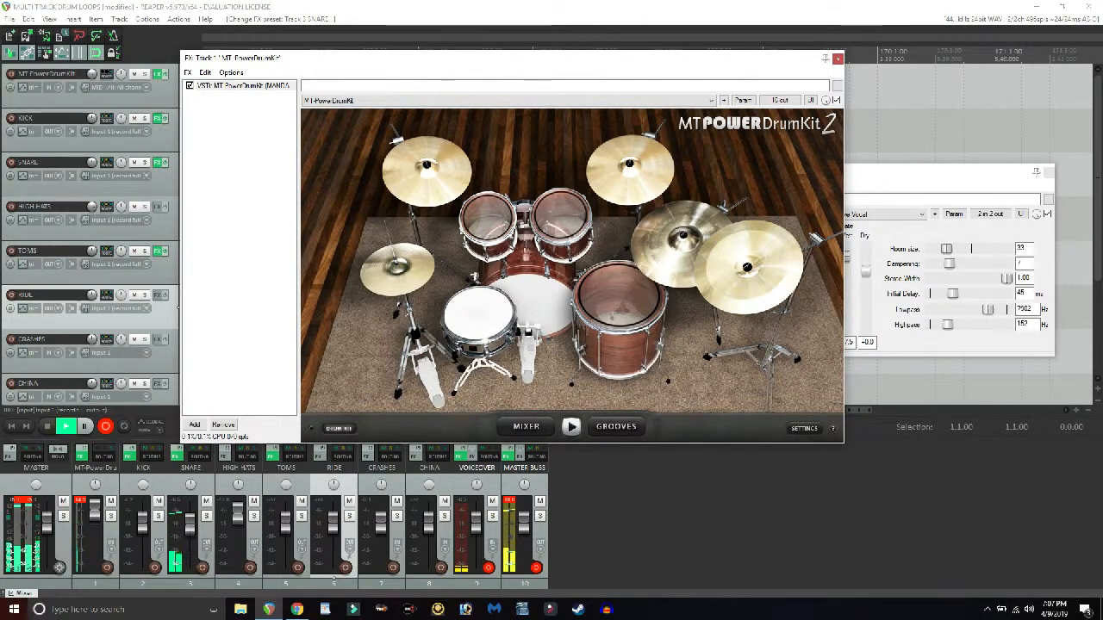
- Try the Snare Trap preset on the snare's ReaVerbate and audition the snare
{"action": "left_click", "coordinate": [879, 213]}
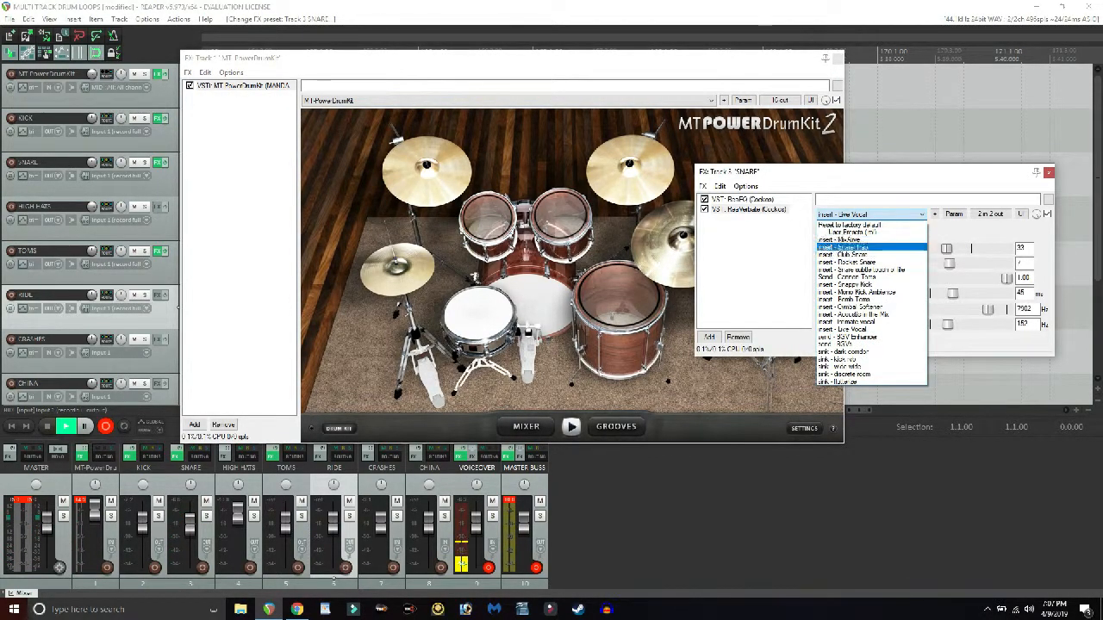
{"action": "left_click", "coordinate": [844, 248]}
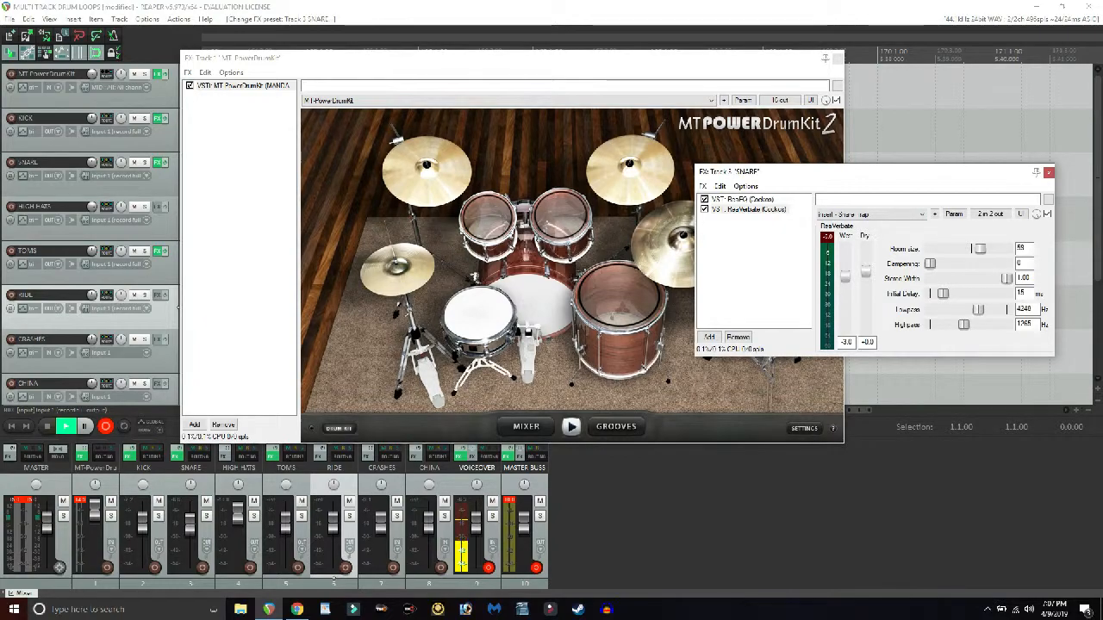
{"action": "left_click", "coordinate": [478, 313]}
{"action": "left_click", "coordinate": [478, 314]}
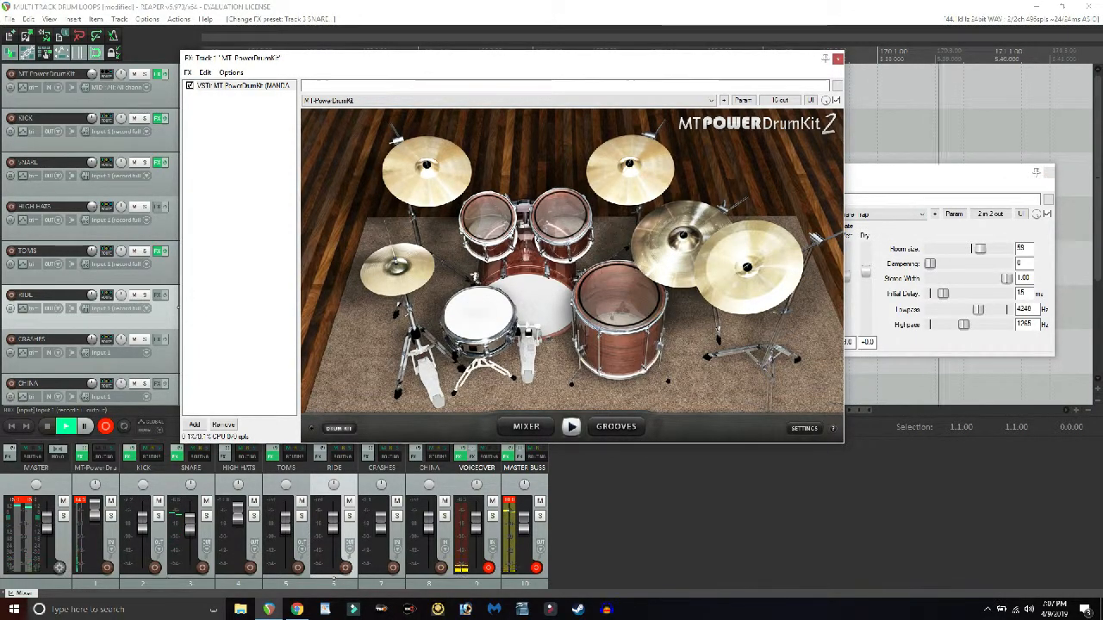
- Raise the Snare Trap reverb's wet level to about +7 dB and audition the snare, moving the effect chain window aside
{"action": "left_click_drag", "start_coordinate": [891, 180], "coordinate": [926, 183]}
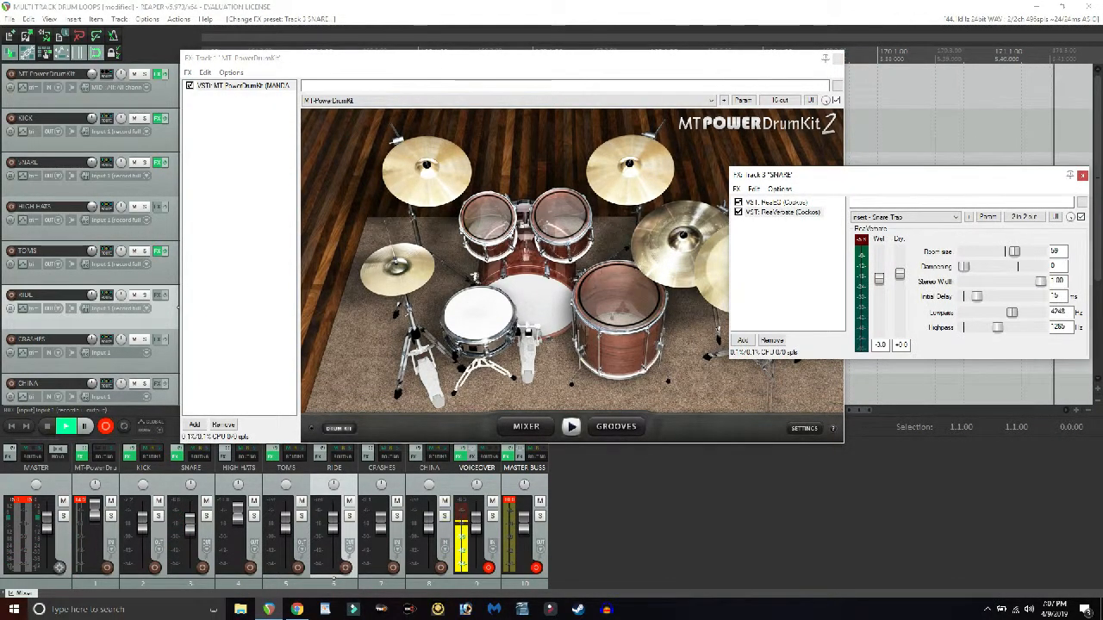
{"action": "left_click_drag", "start_coordinate": [879, 271], "coordinate": [879, 262]}
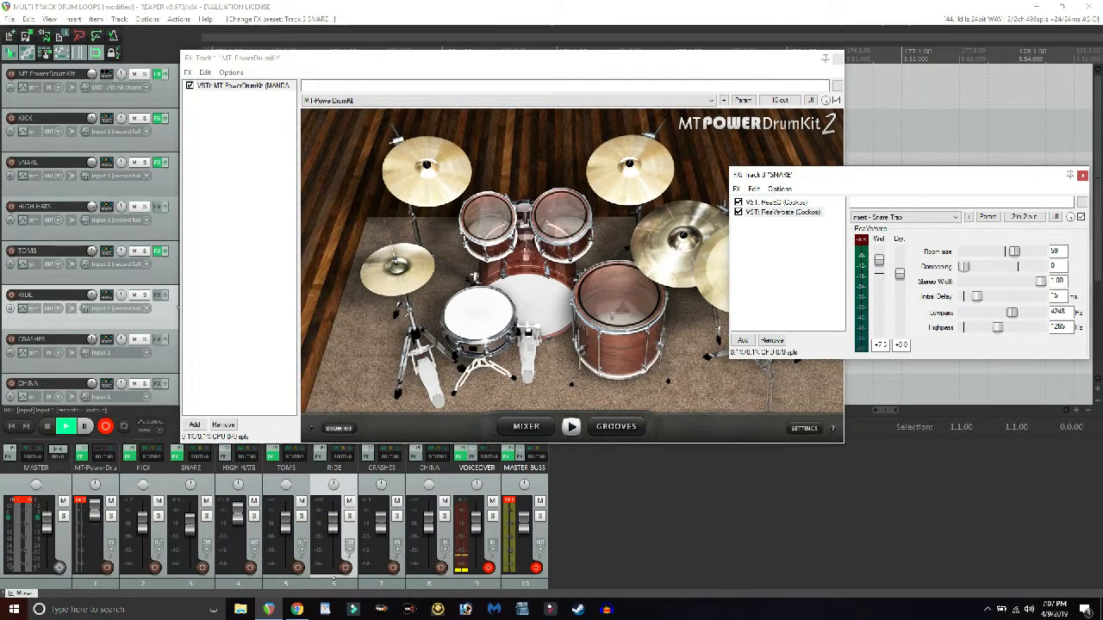
{"action": "left_click", "coordinate": [478, 313]}
{"action": "left_click", "coordinate": [478, 314]}
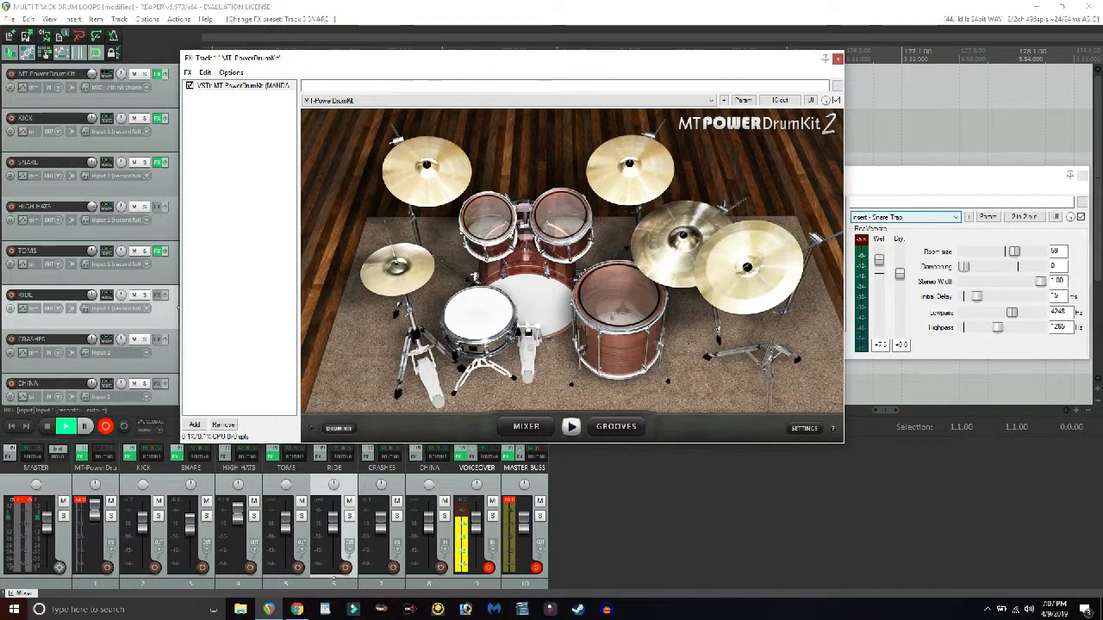
- Load the Club Snare preset in the SNARE track's ReaVerbate and audition the snare
{"action": "left_click", "coordinate": [915, 178]}
{"action": "left_click", "coordinate": [904, 218]}
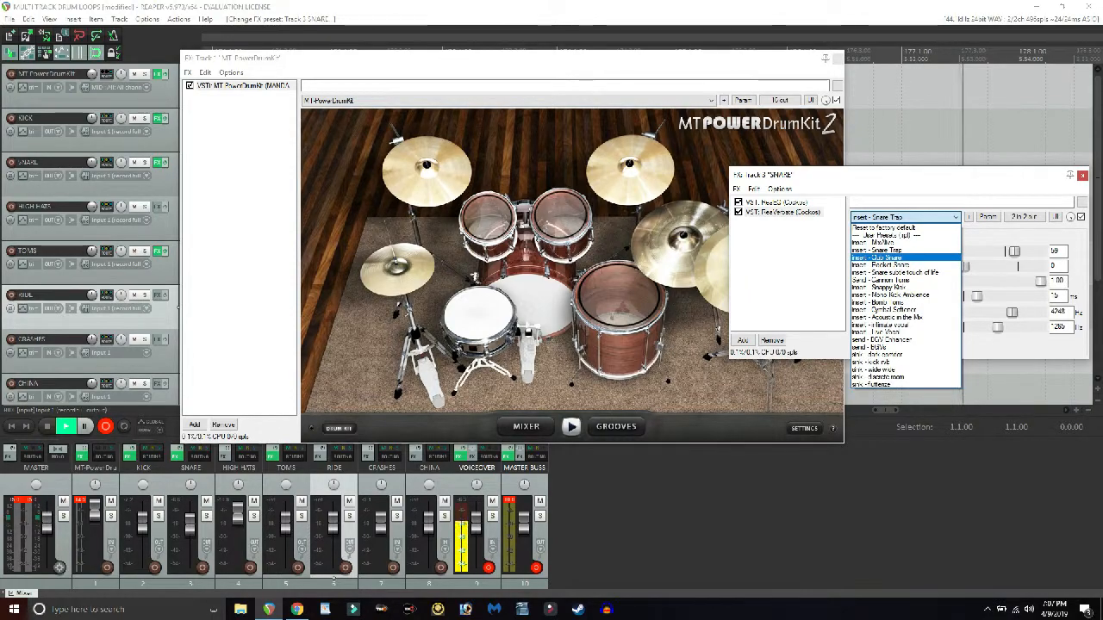
{"action": "left_click", "coordinate": [888, 258]}
{"action": "left_click", "coordinate": [479, 315]}
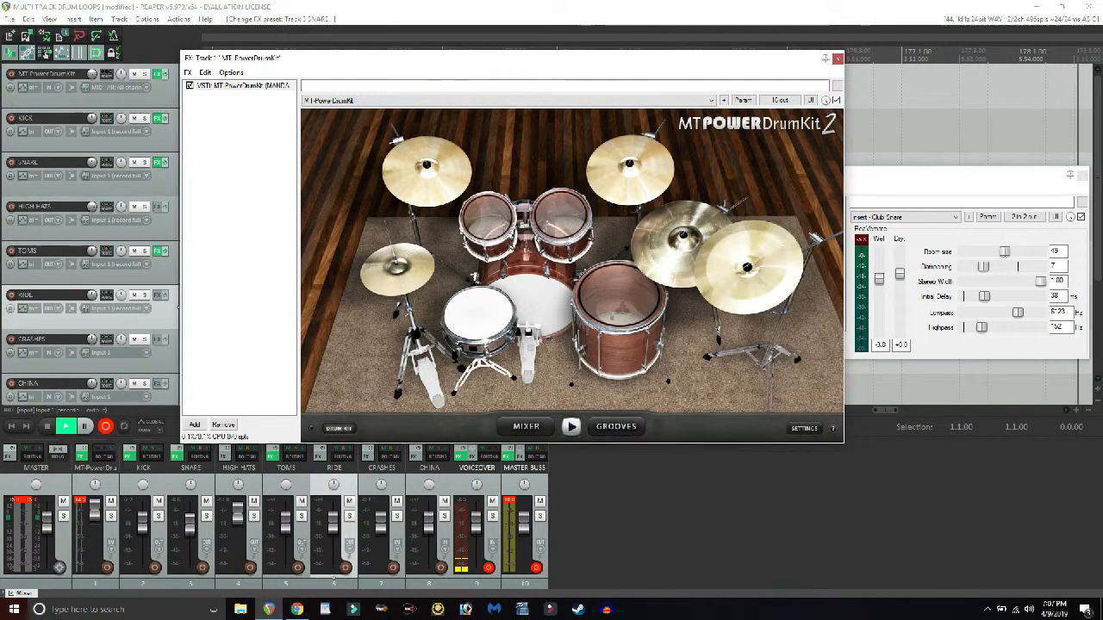
- Set the Club Snare reverb's wet level to about +6.4 dB, auditioning the snare while adjusting it
{"action": "left_click_drag", "start_coordinate": [879, 278], "coordinate": [879, 269]}
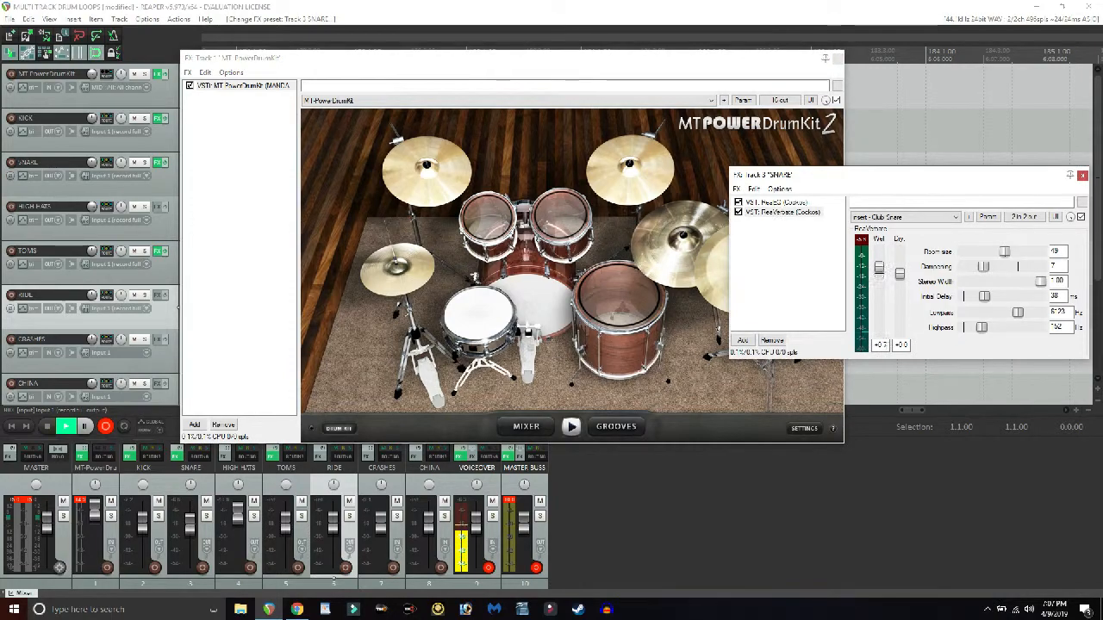
{"action": "left_click", "coordinate": [479, 315]}
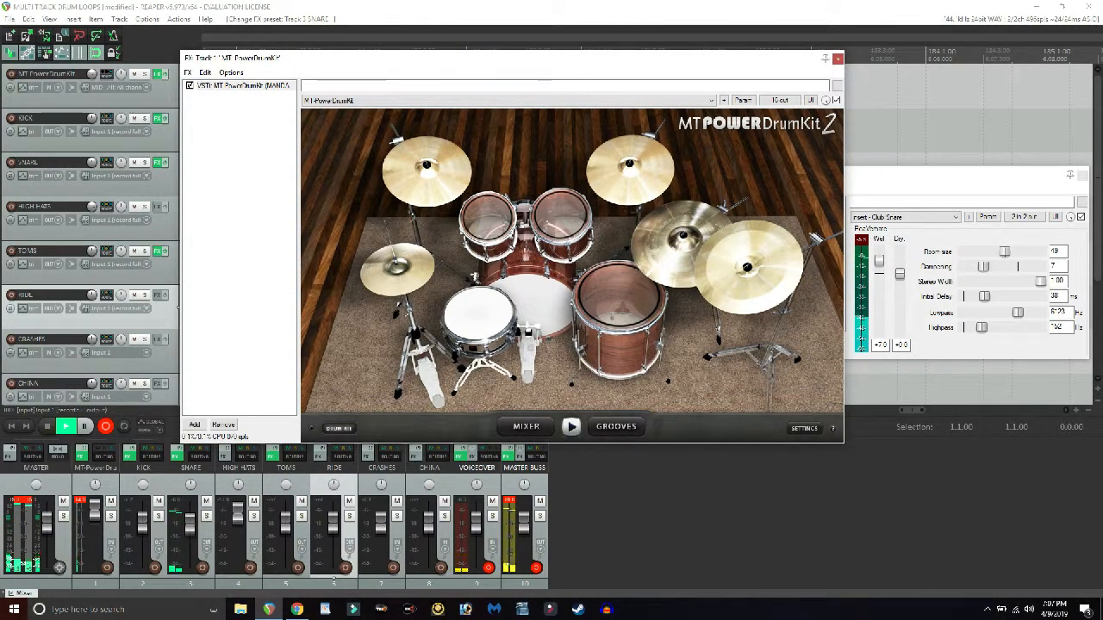
{"action": "left_click", "coordinate": [879, 261]}
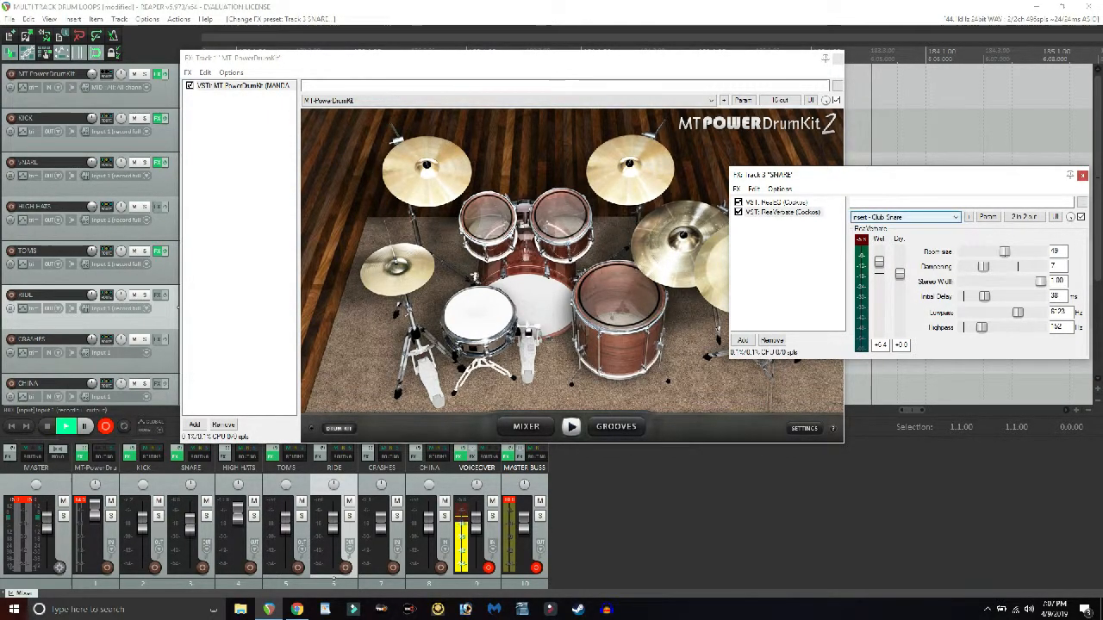
- Keep the Club Snare preset and audition the snare, kick and hi-hat to compare their sound
{"action": "left_click", "coordinate": [905, 217]}
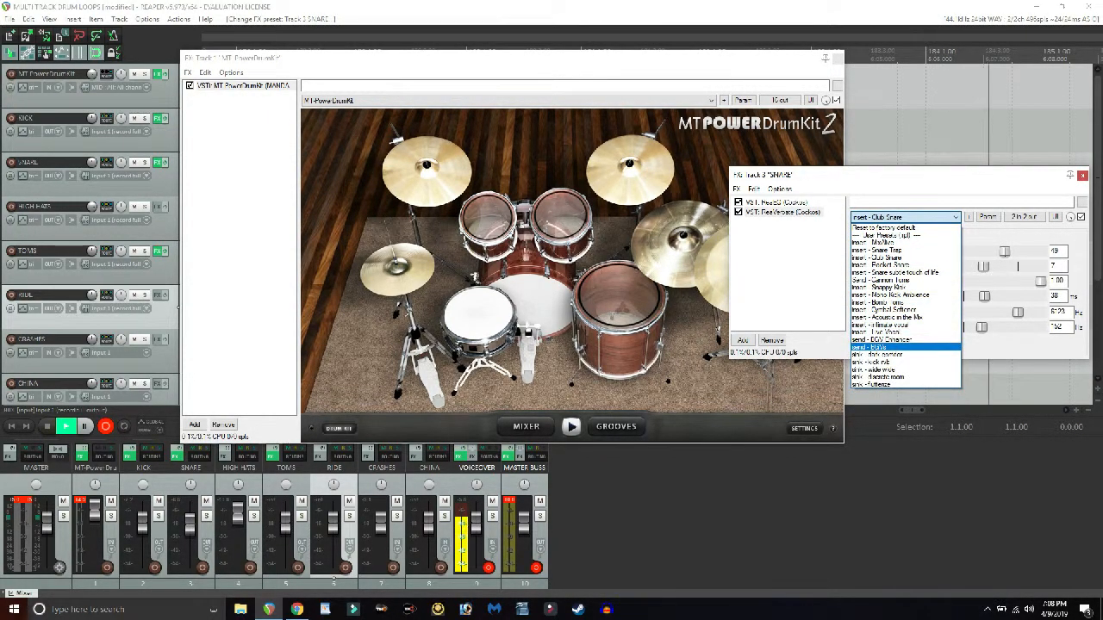
{"action": "left_click", "coordinate": [879, 258]}
{"action": "left_click", "coordinate": [480, 314]}
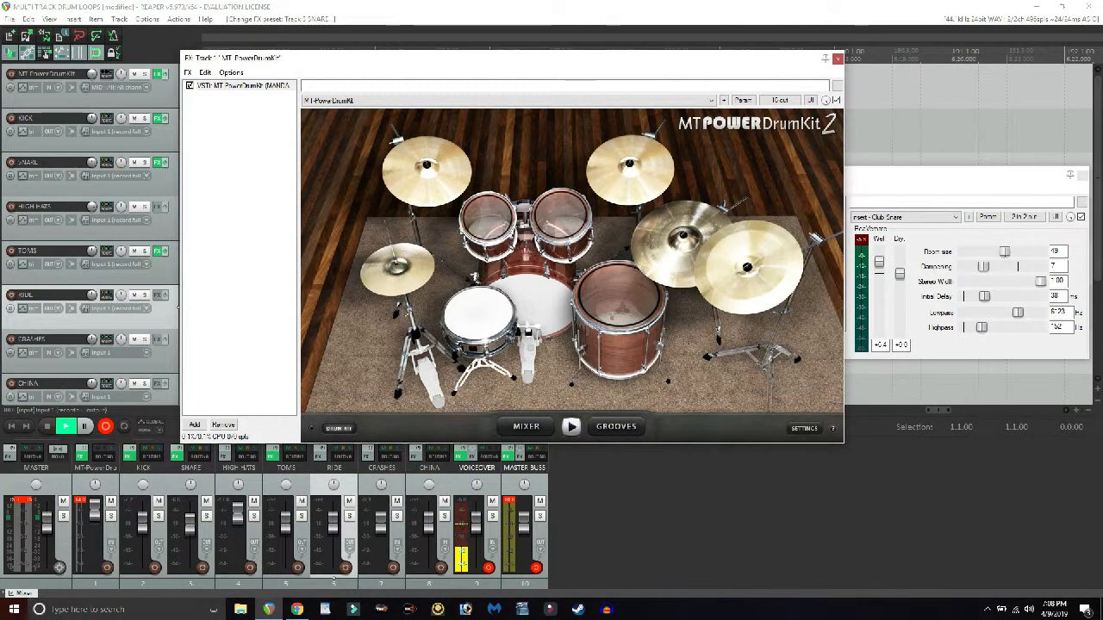
{"action": "left_click", "coordinate": [535, 300]}
{"action": "left_click", "coordinate": [480, 313]}
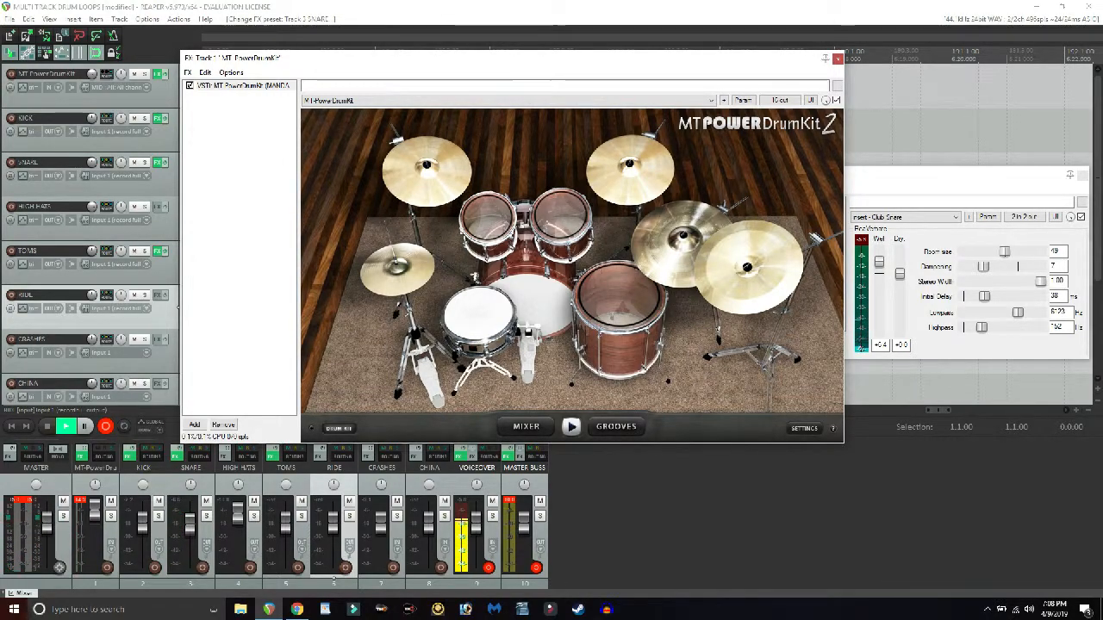
{"action": "left_click", "coordinate": [397, 270]}
{"action": "left_click", "coordinate": [397, 269]}
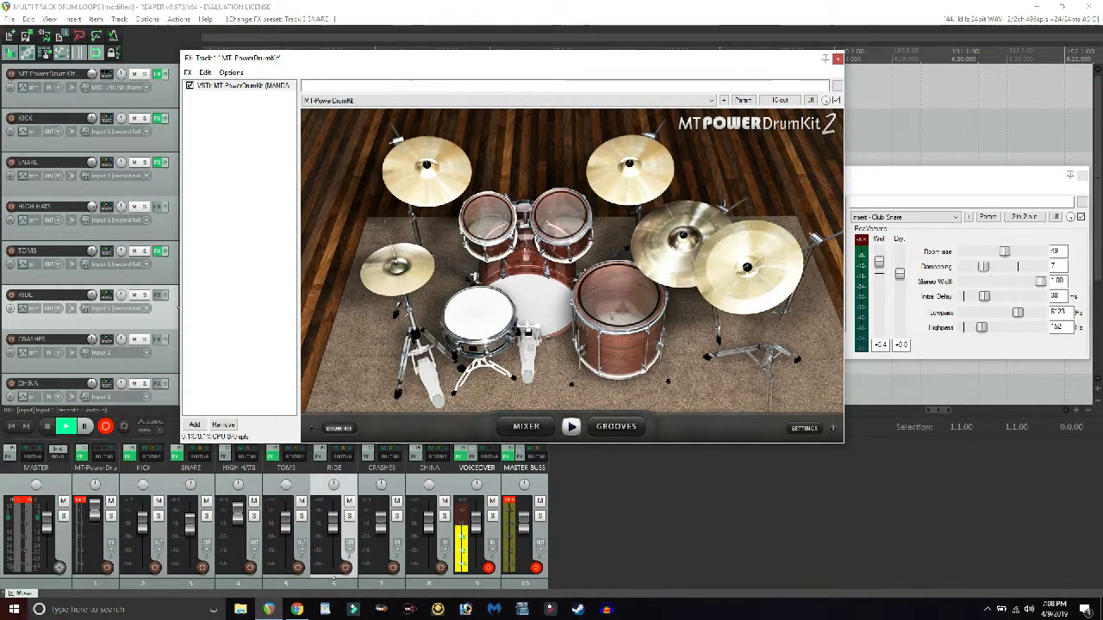
- Close the SNARE track's effect chain and reposition the MT-PowerDrumKit window
{"action": "double_click", "coordinate": [956, 175]}
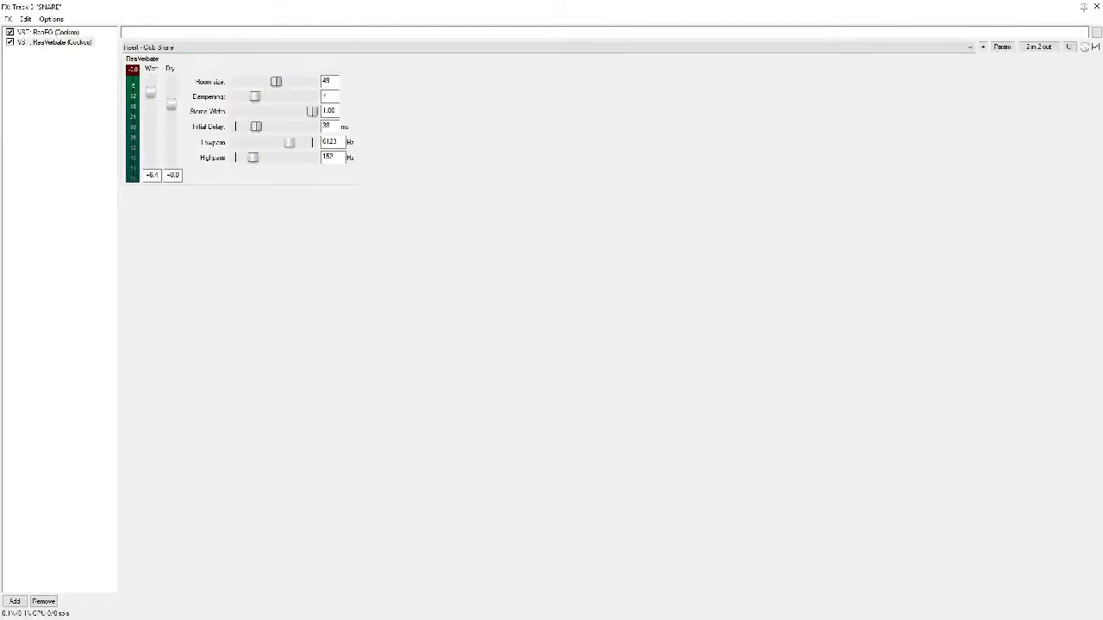
{"action": "left_click", "coordinate": [1095, 6]}
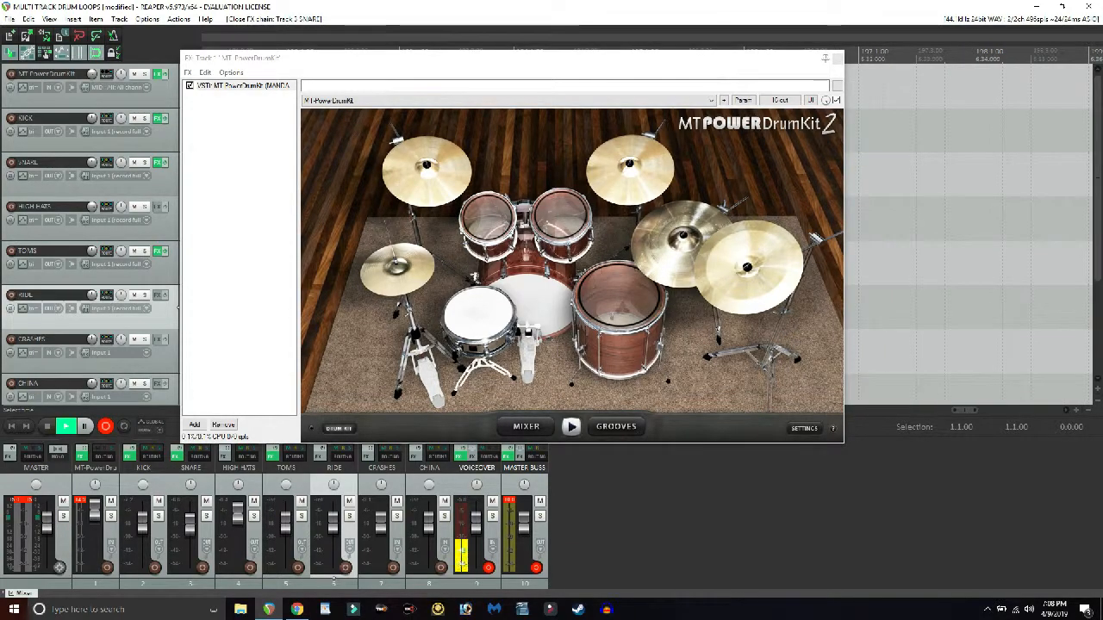
{"action": "left_click_drag", "start_coordinate": [660, 59], "coordinate": [738, 87]}
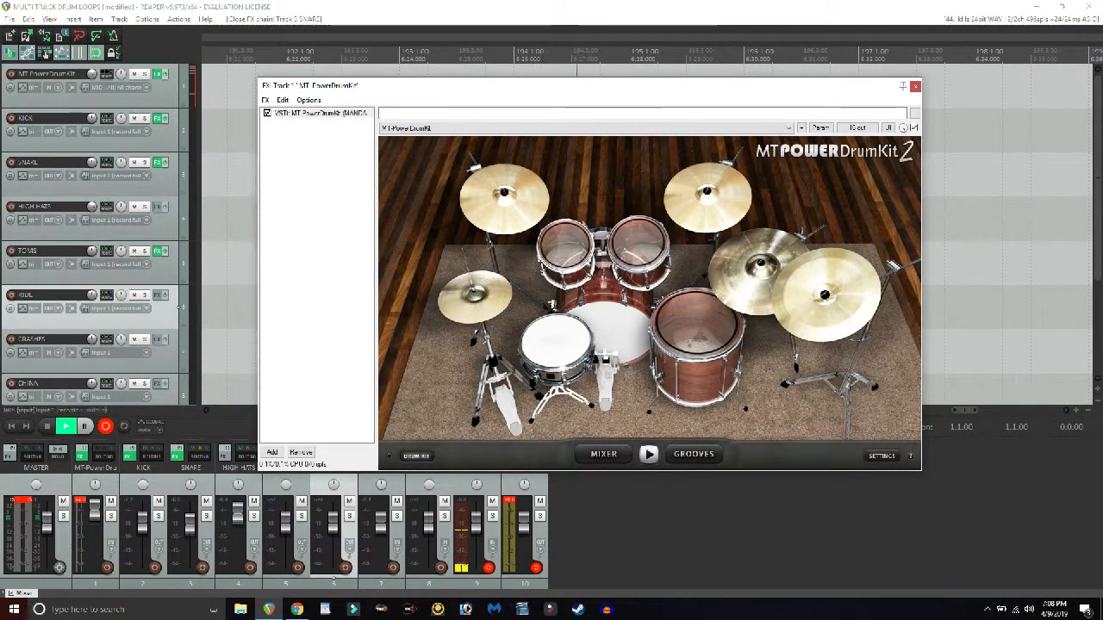
- Raise the 100 Hz low shelf in the SNARE track's ReaEQ to 7.2 dB and audition the snare
{"action": "left_click", "coordinate": [158, 163]}
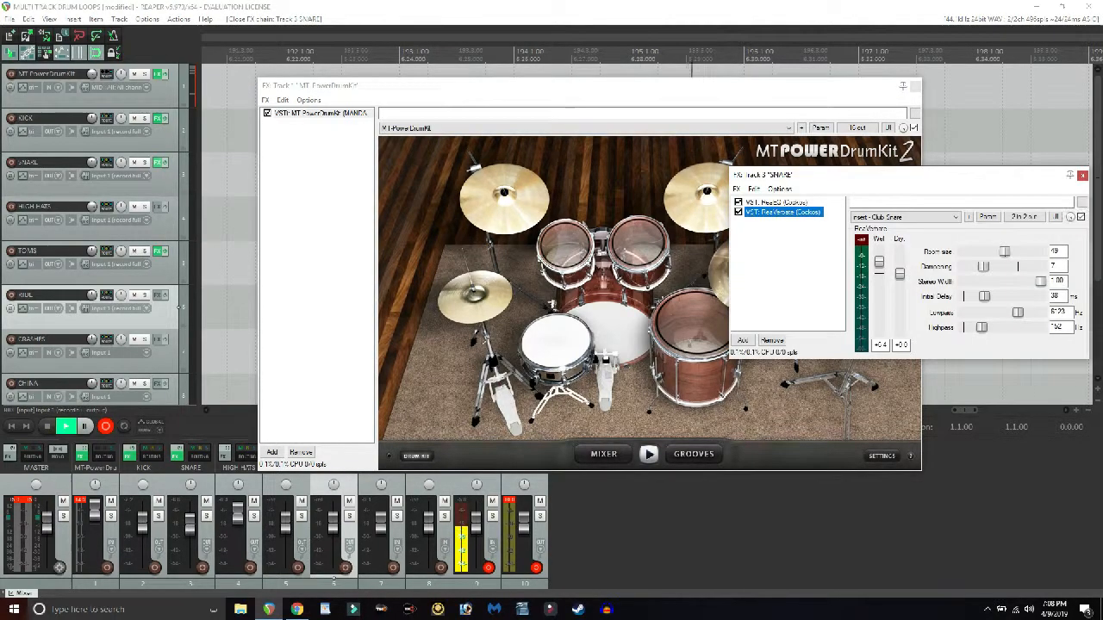
{"action": "double_click", "coordinate": [776, 203]}
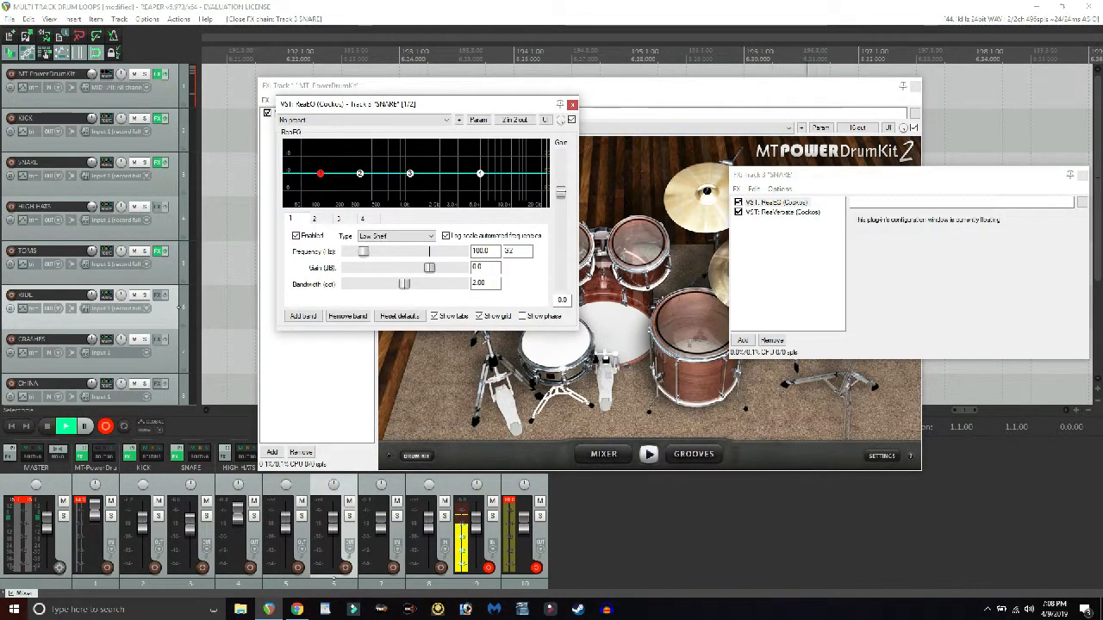
{"action": "left_click_drag", "start_coordinate": [388, 104], "coordinate": [820, 219]}
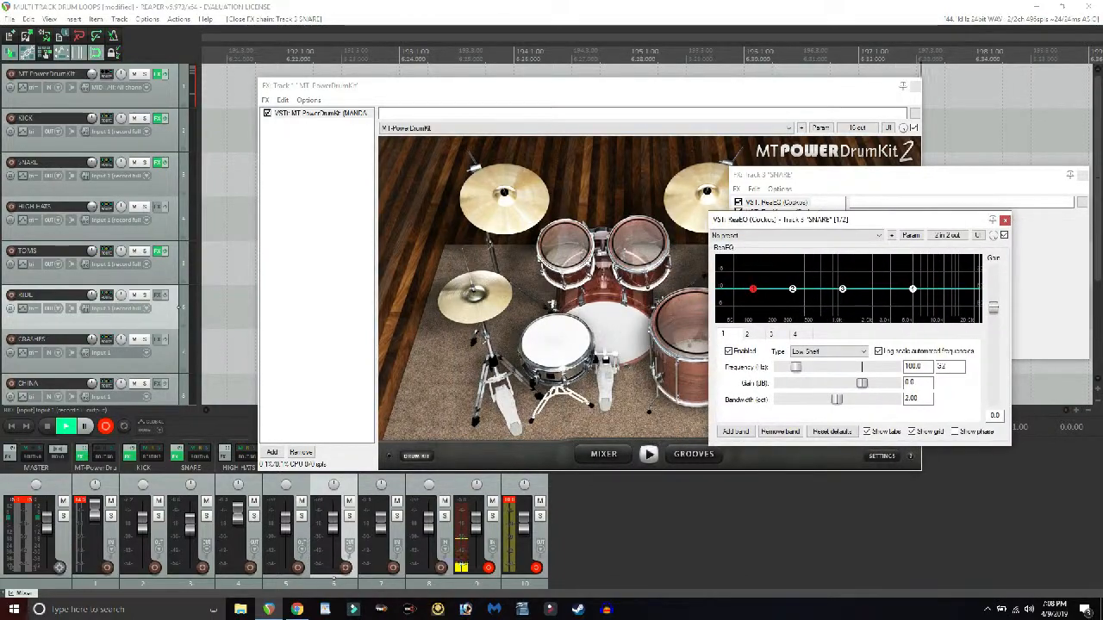
{"action": "left_click_drag", "start_coordinate": [752, 289], "coordinate": [752, 267]}
{"action": "left_click", "coordinate": [556, 342]}
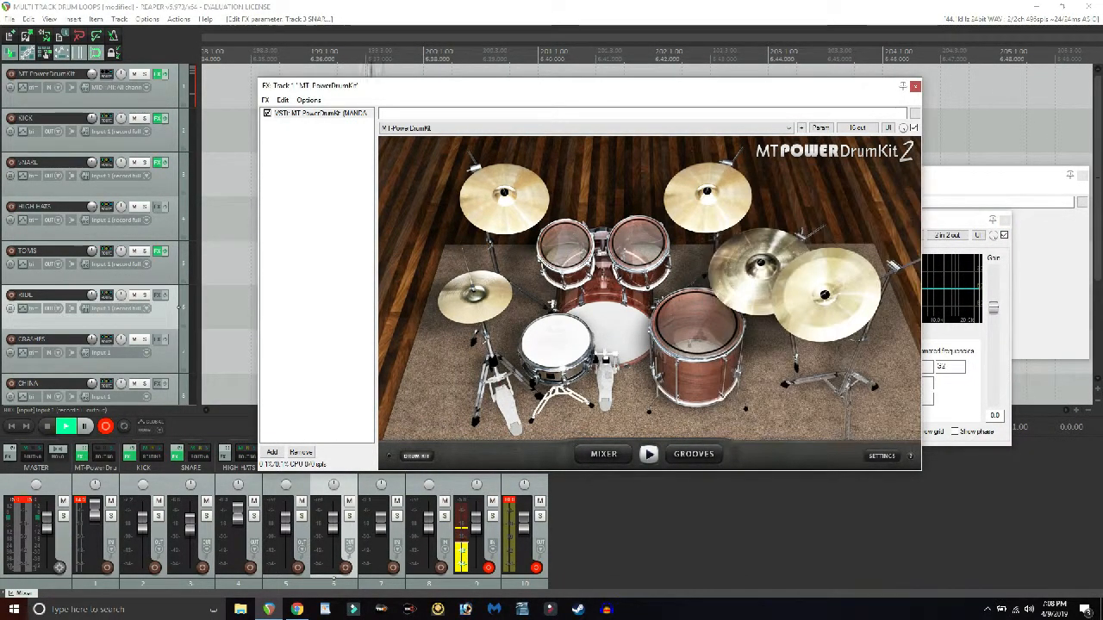
{"action": "left_click", "coordinate": [556, 343]}
{"action": "left_click", "coordinate": [557, 343]}
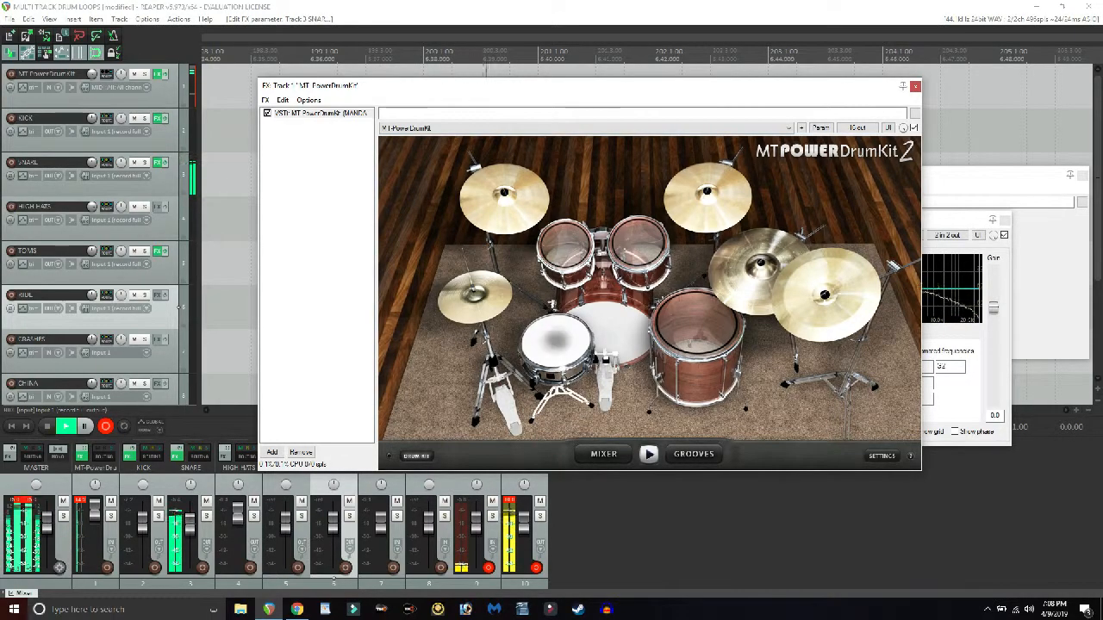
- Set the snare EQ's band 2 to 3.0 dB near 270 Hz and its 5000 Hz high shelf to 7.6 dB, auditioning the snare
{"action": "left_click_drag", "start_coordinate": [649, 91], "coordinate": [417, 101]}
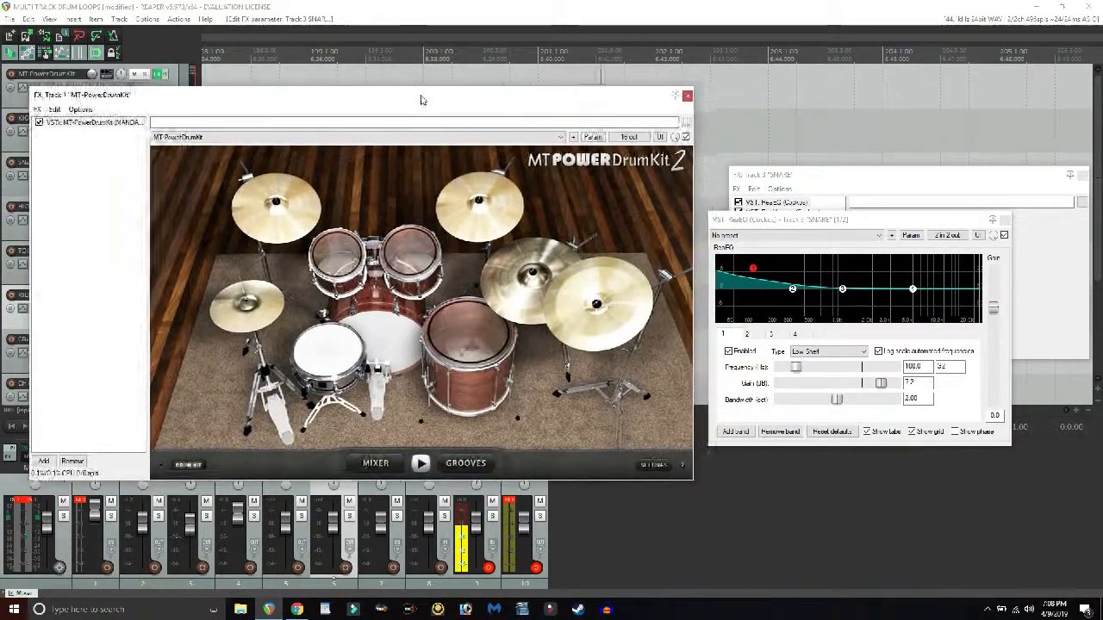
{"action": "left_click_drag", "start_coordinate": [792, 289], "coordinate": [788, 280]}
{"action": "left_click", "coordinate": [327, 352]}
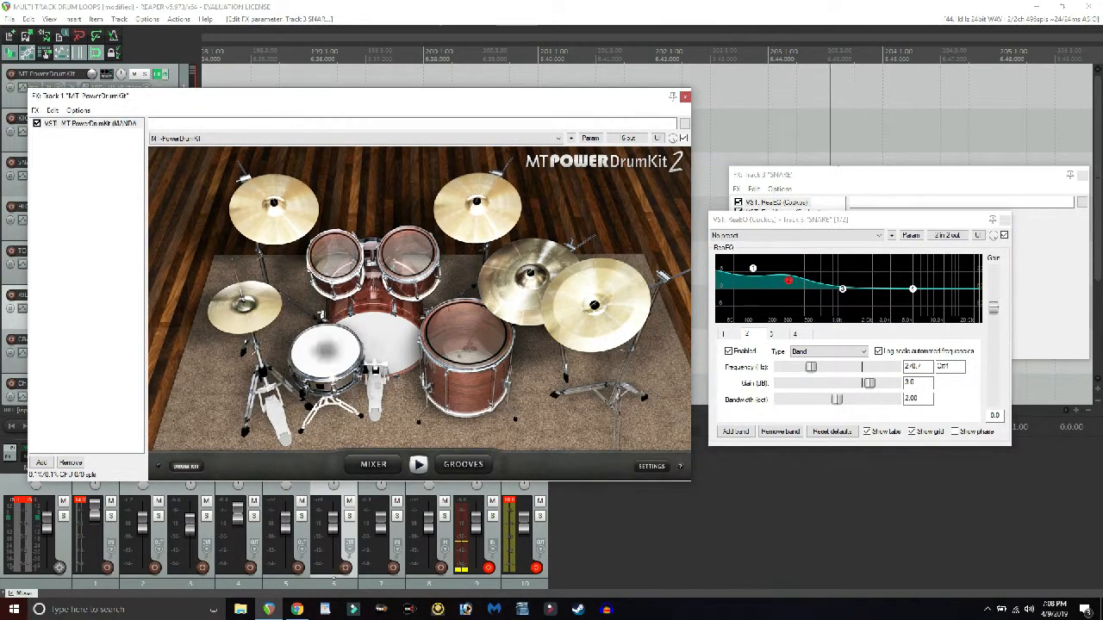
{"action": "left_click", "coordinate": [327, 351]}
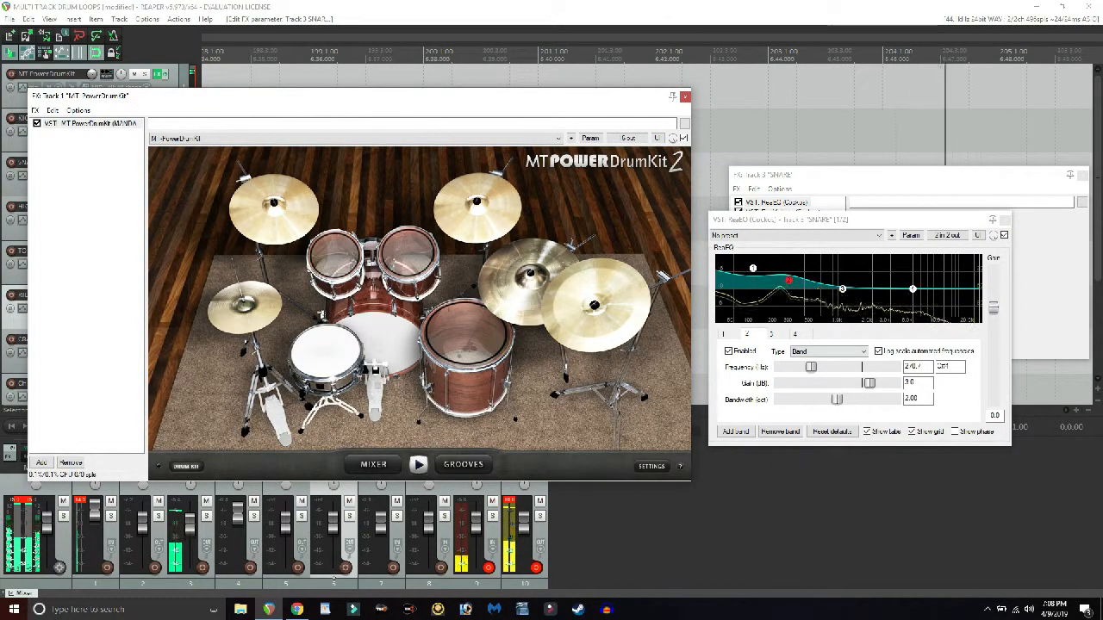
{"action": "left_click_drag", "start_coordinate": [912, 289], "coordinate": [913, 267]}
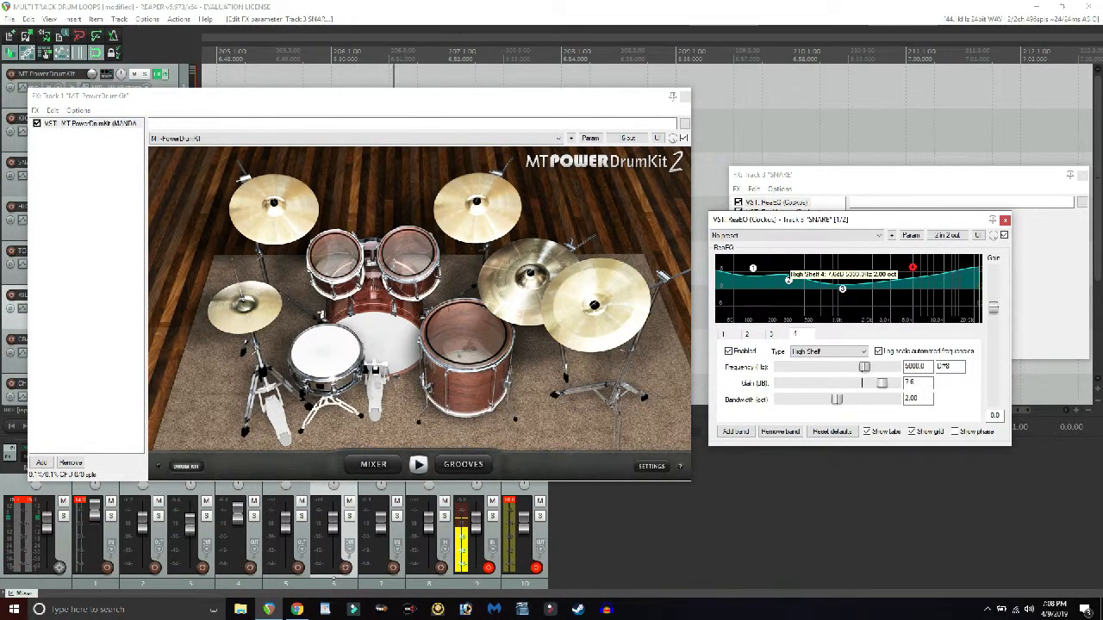
{"action": "left_click", "coordinate": [326, 351]}
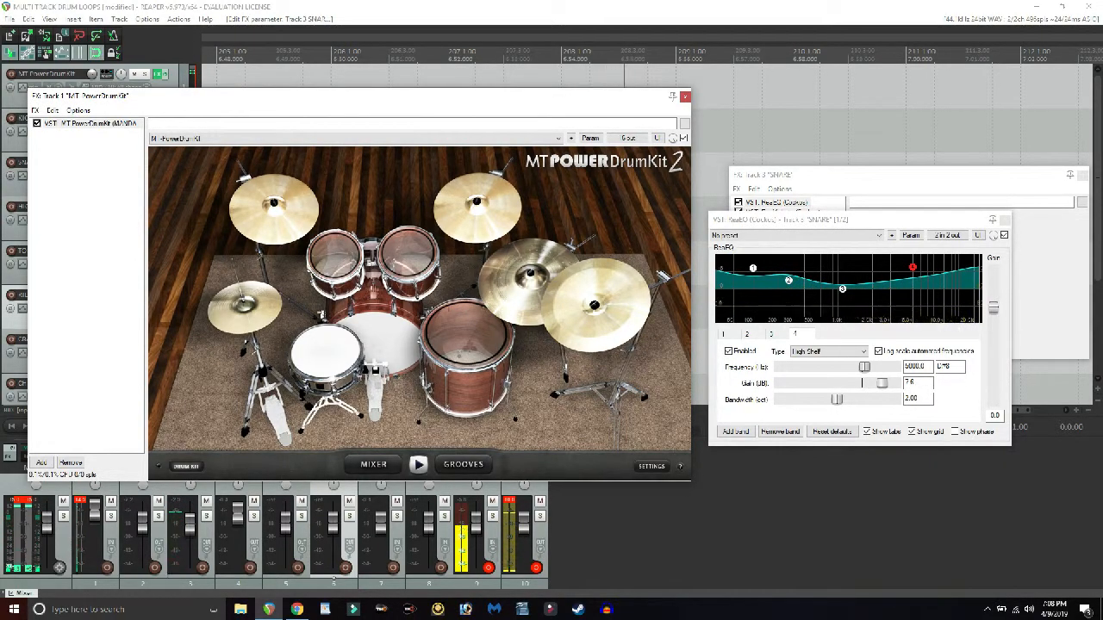
- Close the MT-PowerDrumKit window, the snare's ReaEQ window and the SNARE effect chain
{"action": "left_click", "coordinate": [685, 96]}
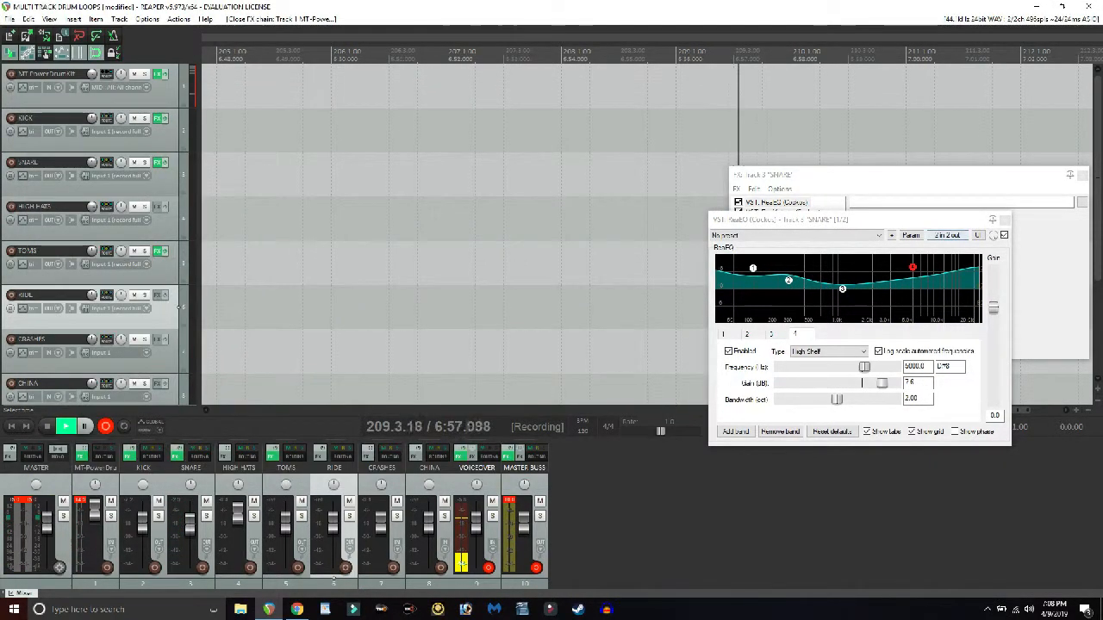
{"action": "left_click_drag", "start_coordinate": [818, 218], "coordinate": [431, 144]}
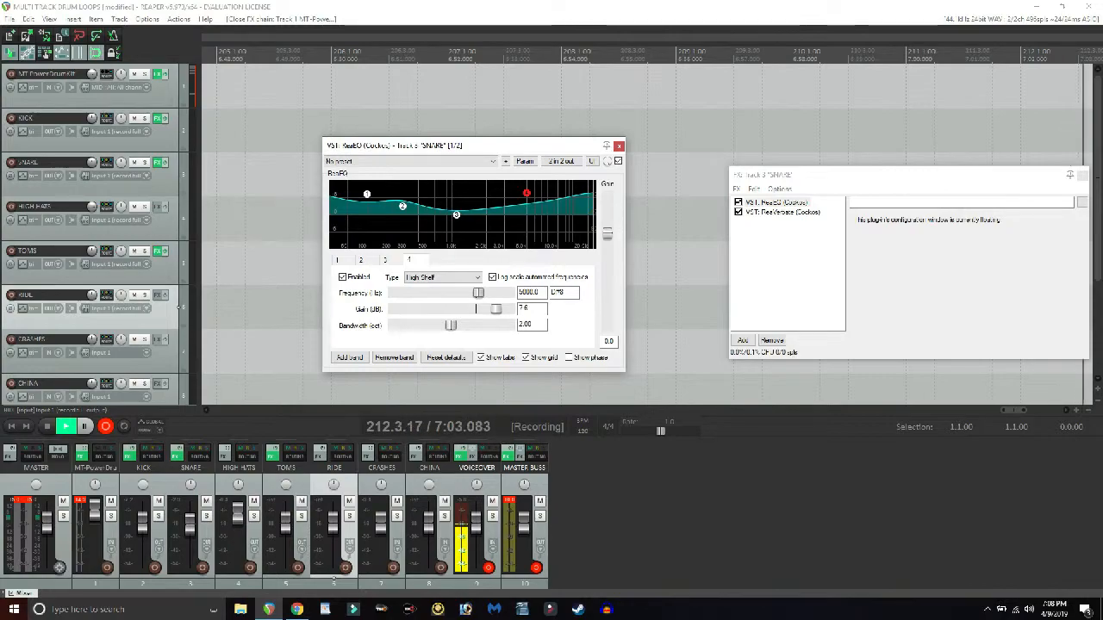
{"action": "left_click", "coordinate": [618, 146]}
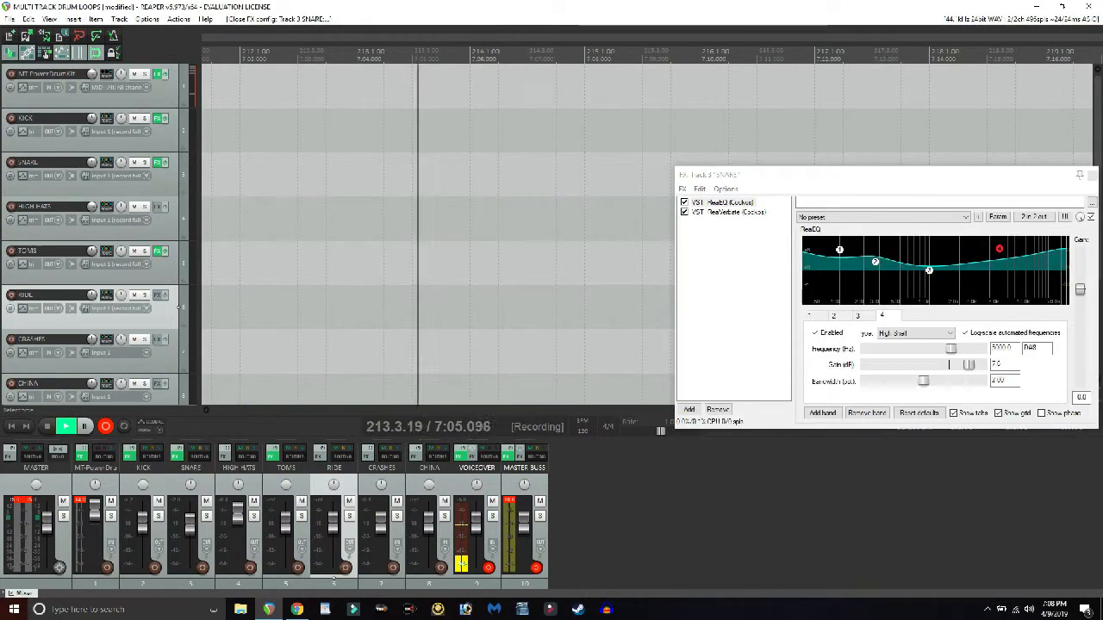
{"action": "left_click", "coordinate": [1091, 175]}
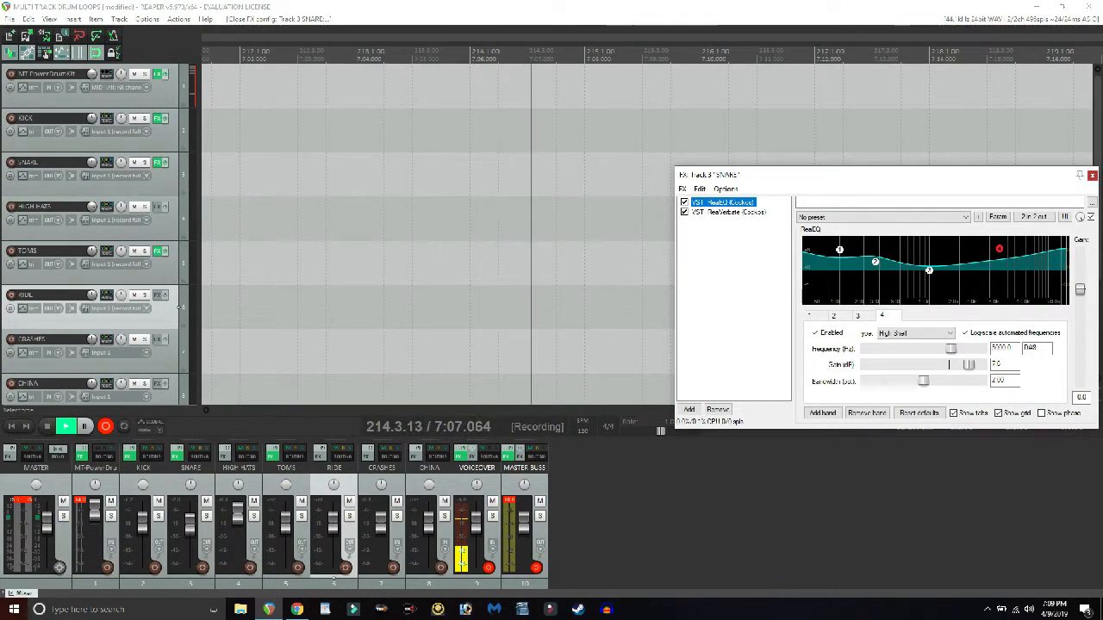
{"action": "left_click", "coordinate": [1091, 175]}
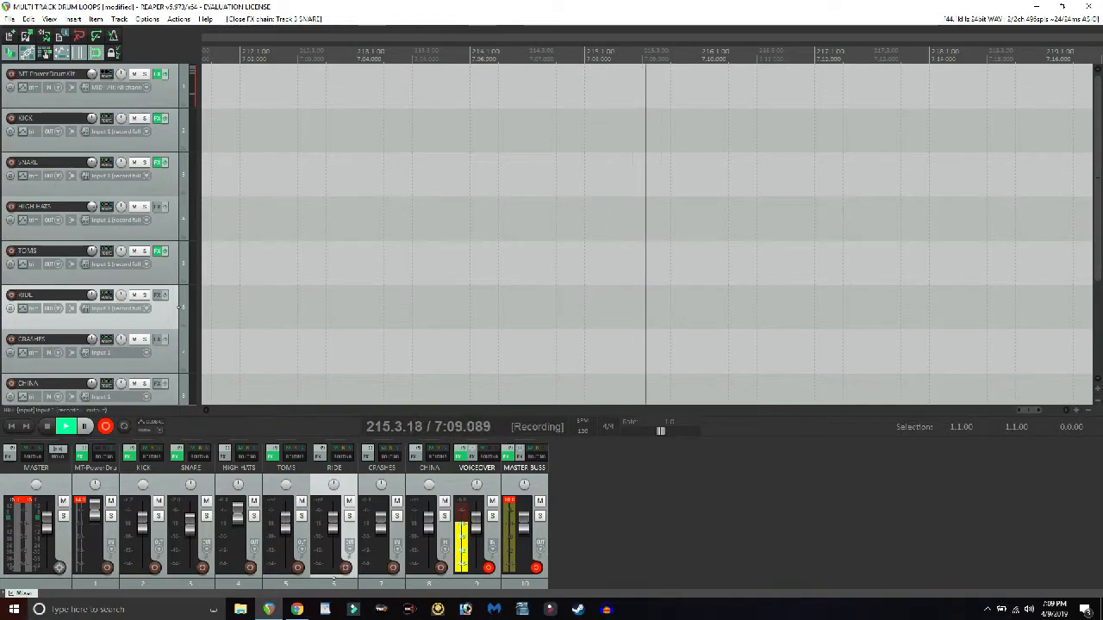
- Add ReaVerb to the HIGH HATS track and load its bad crunch preset
{"action": "left_click", "coordinate": [159, 207]}
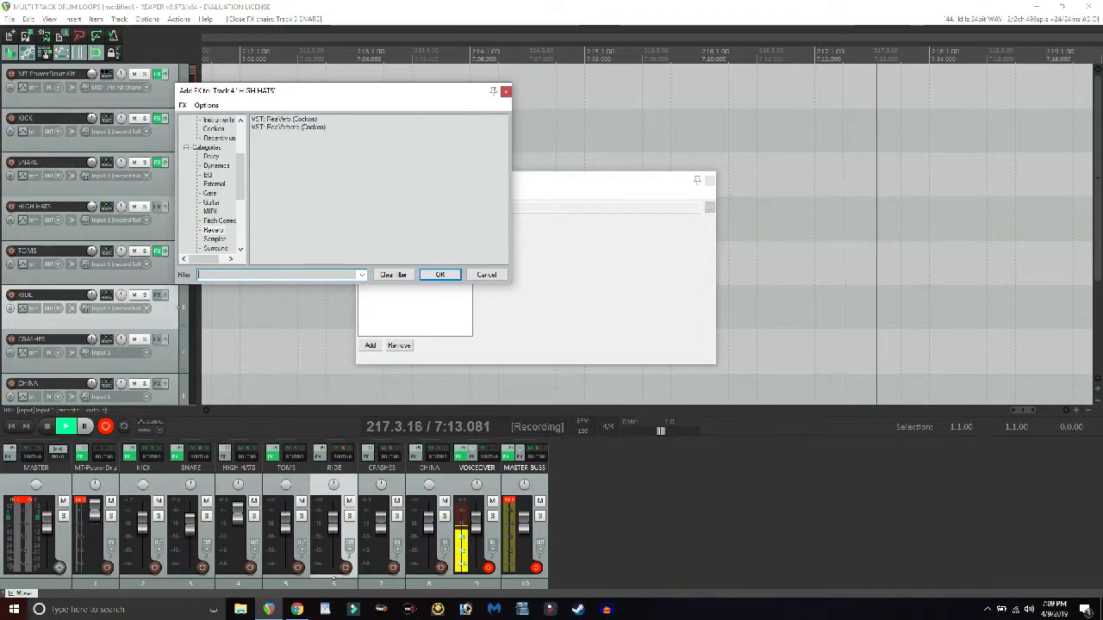
{"action": "left_click", "coordinate": [284, 119]}
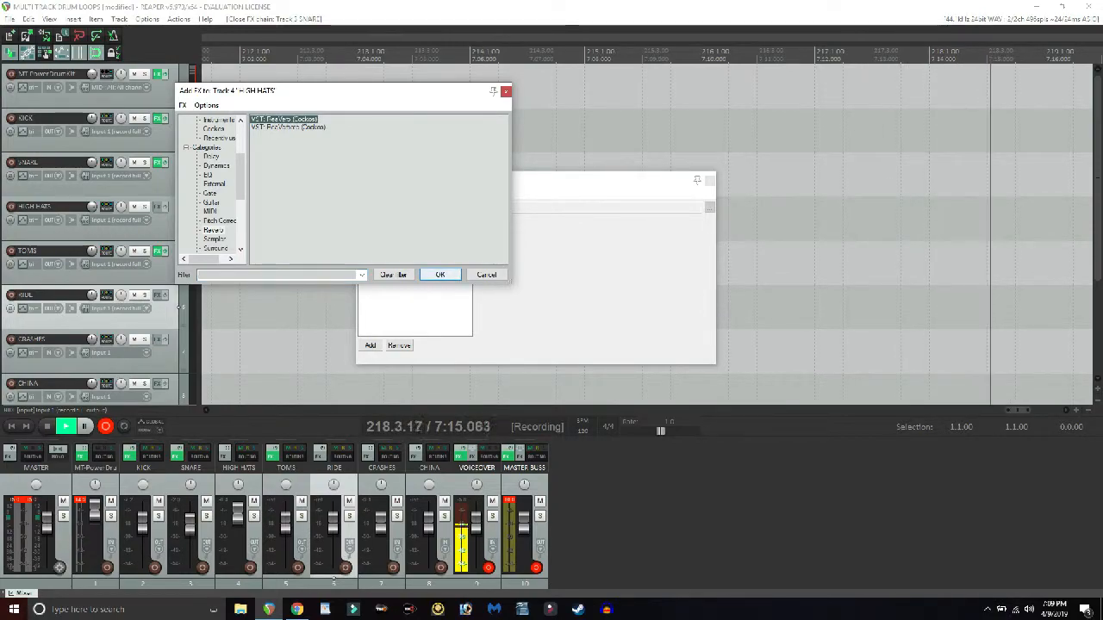
{"action": "key", "text": "Return"}
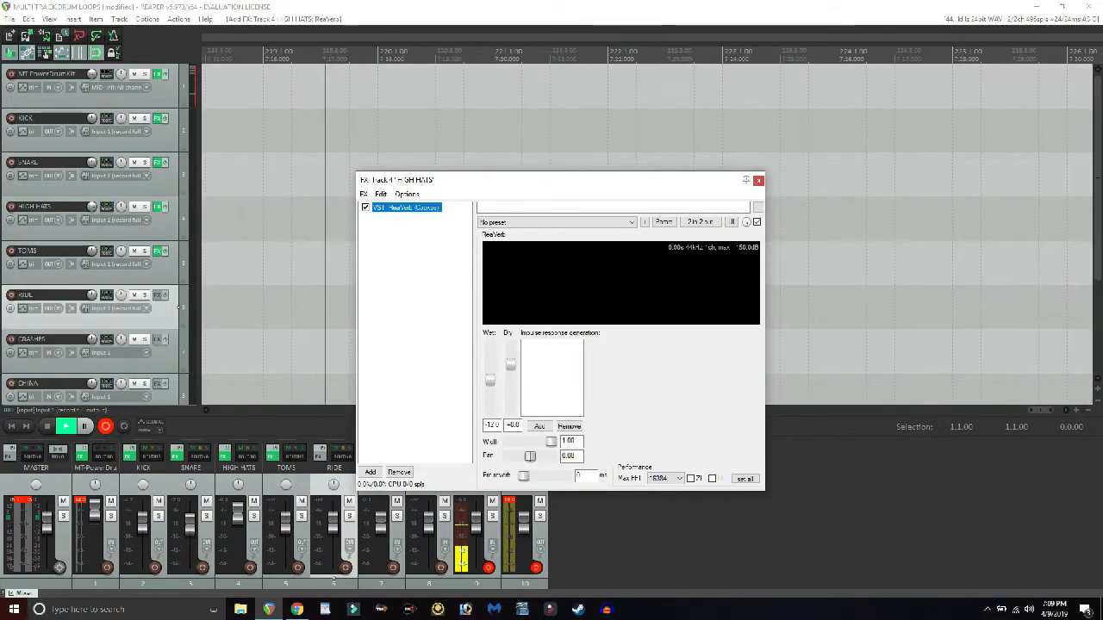
{"action": "left_click", "coordinate": [558, 222]}
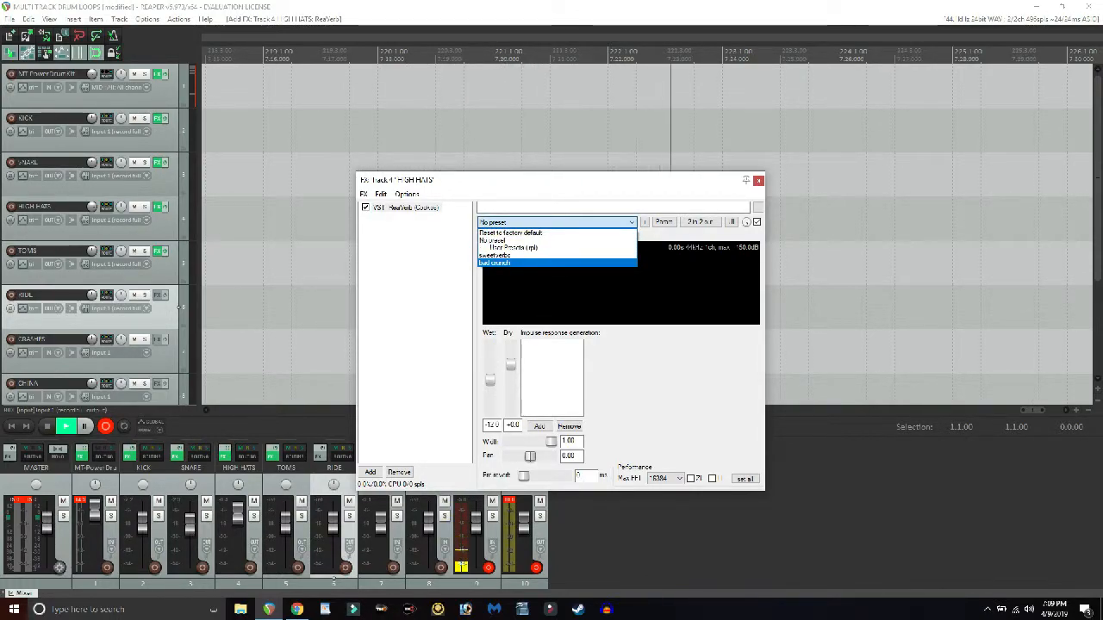
{"action": "key", "text": "Return"}
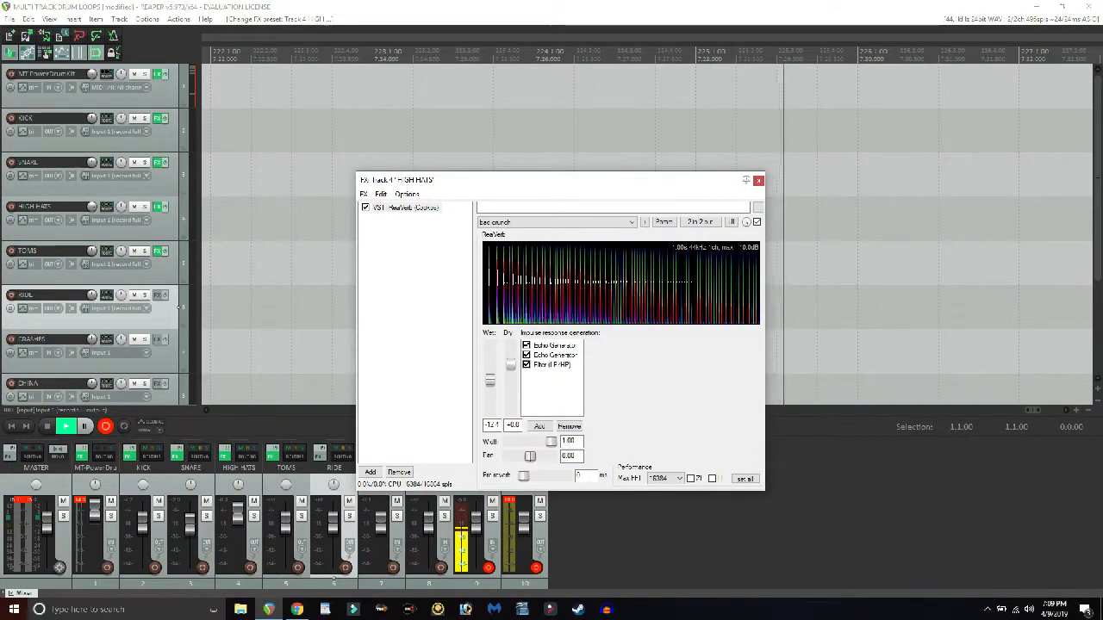
- Audition the hi-hat with its new reverb in MT-PowerDrumKit, then close the drum kit and HIGH HATS effect windows
{"action": "left_click", "coordinate": [158, 74]}
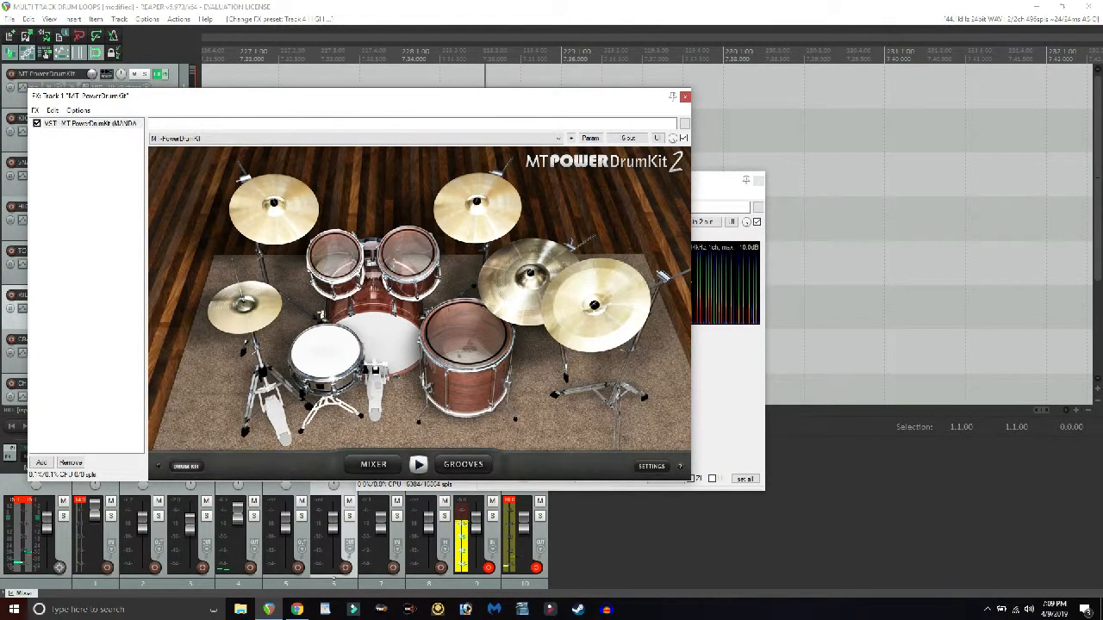
{"action": "left_click", "coordinate": [509, 500]}
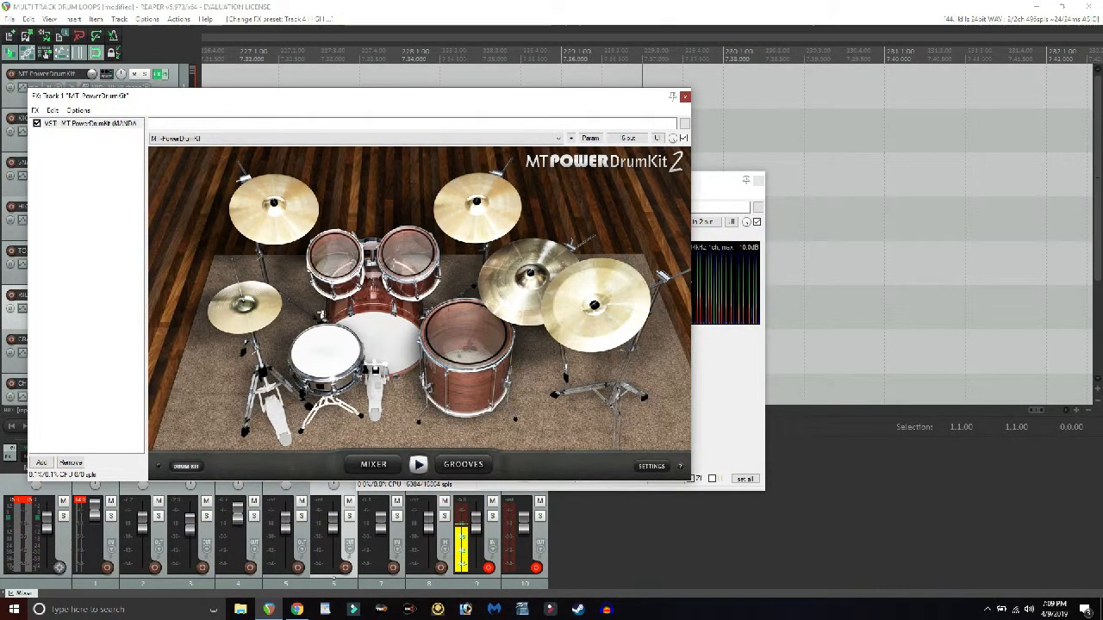
{"action": "left_click", "coordinate": [685, 96]}
{"action": "left_click", "coordinate": [758, 180]}
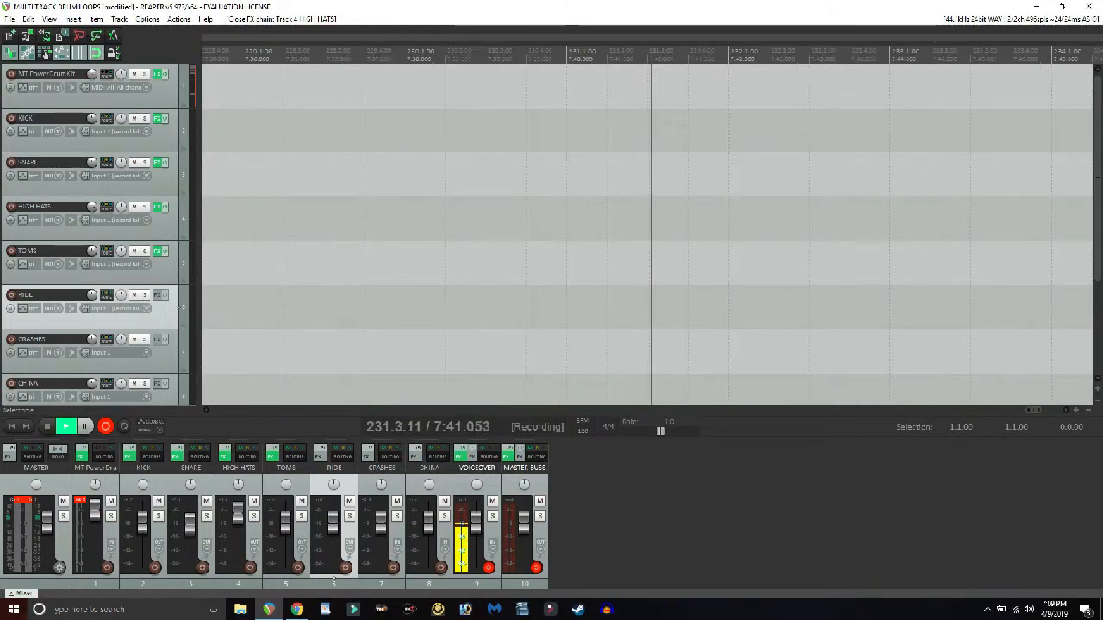
- Bypass the effects on the HIGH HATS, SNARE and KICK tracks
{"action": "scroll", "coordinate": [117, 172], "scroll_direction": "down", "scroll_amount": 3}
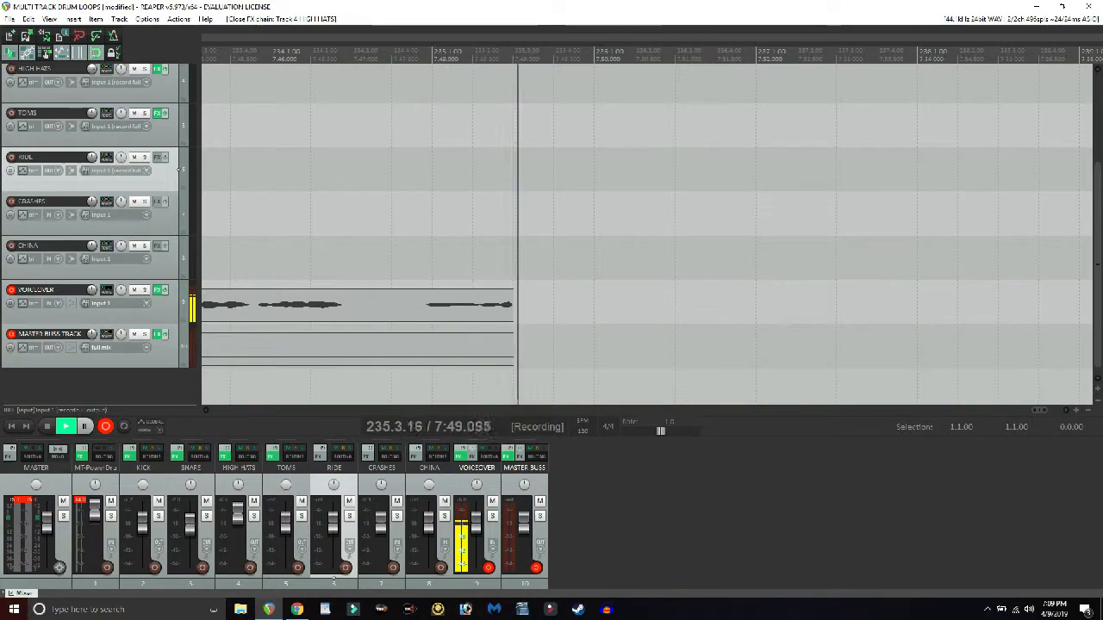
{"action": "scroll", "coordinate": [129, 351], "scroll_direction": "up", "scroll_amount": 3}
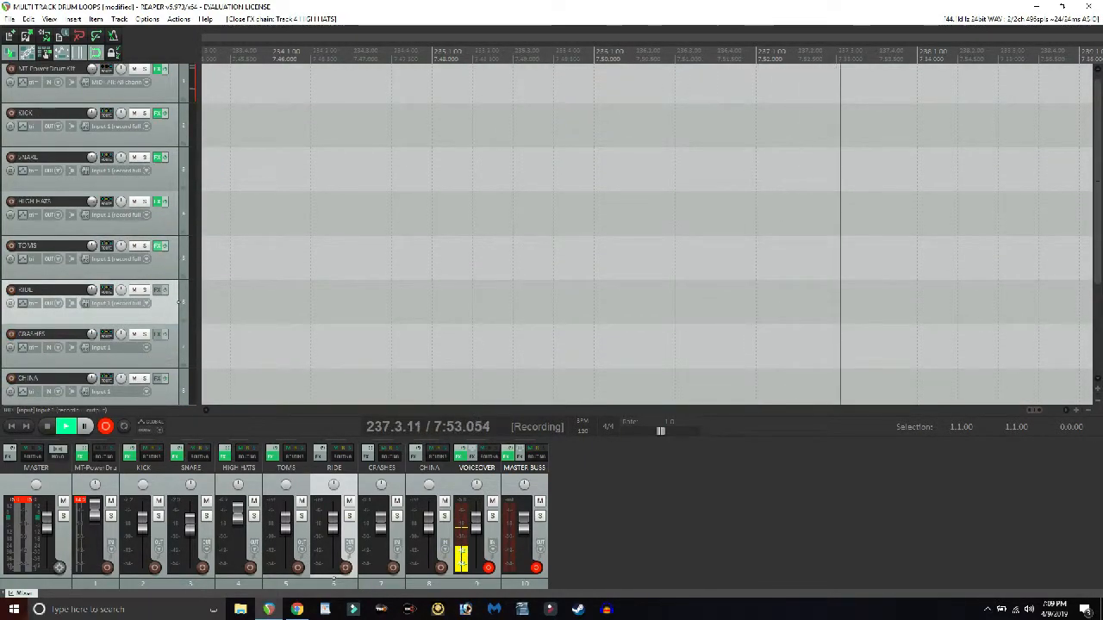
{"action": "scroll", "coordinate": [179, 303], "scroll_direction": "up", "scroll_amount": 1}
{"action": "left_click", "coordinate": [164, 206]}
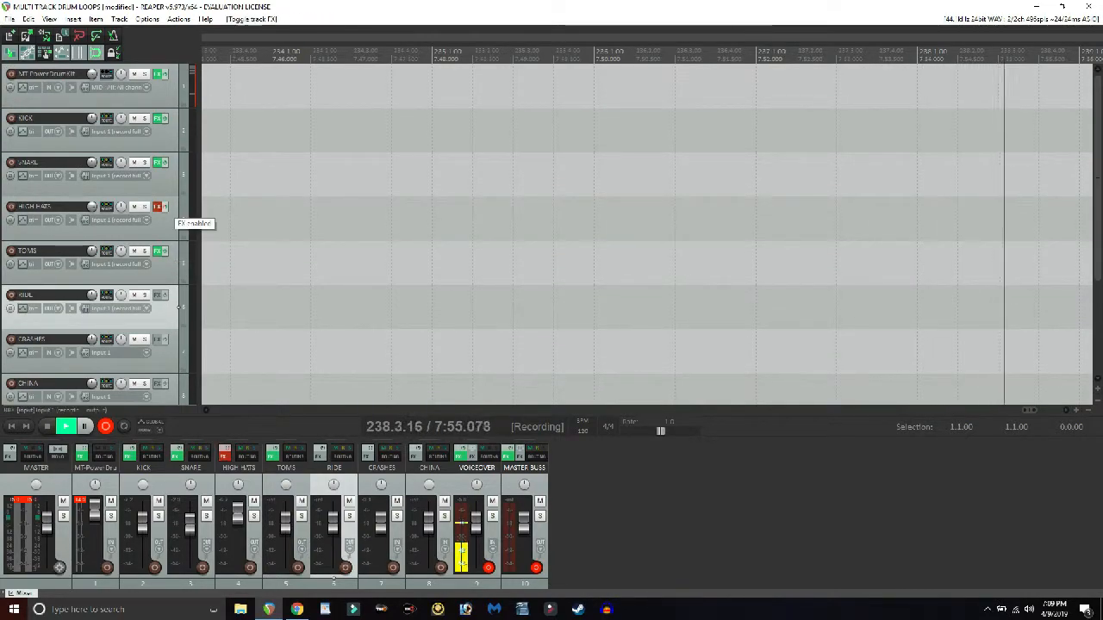
{"action": "left_click", "coordinate": [165, 162]}
{"action": "left_click", "coordinate": [164, 118]}
{"action": "scroll", "coordinate": [646, 234], "scroll_direction": "down", "scroll_amount": 3}
{"action": "scroll", "coordinate": [646, 235], "scroll_direction": "up", "scroll_amount": 4}
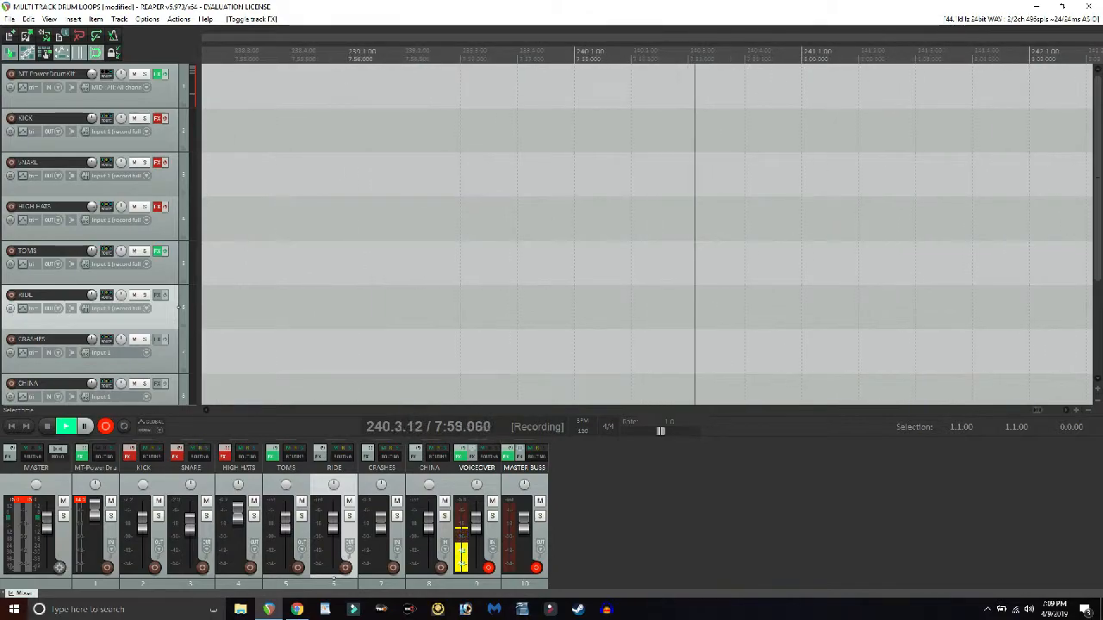
{"action": "scroll", "coordinate": [117, 171], "scroll_direction": "down", "scroll_amount": 3}
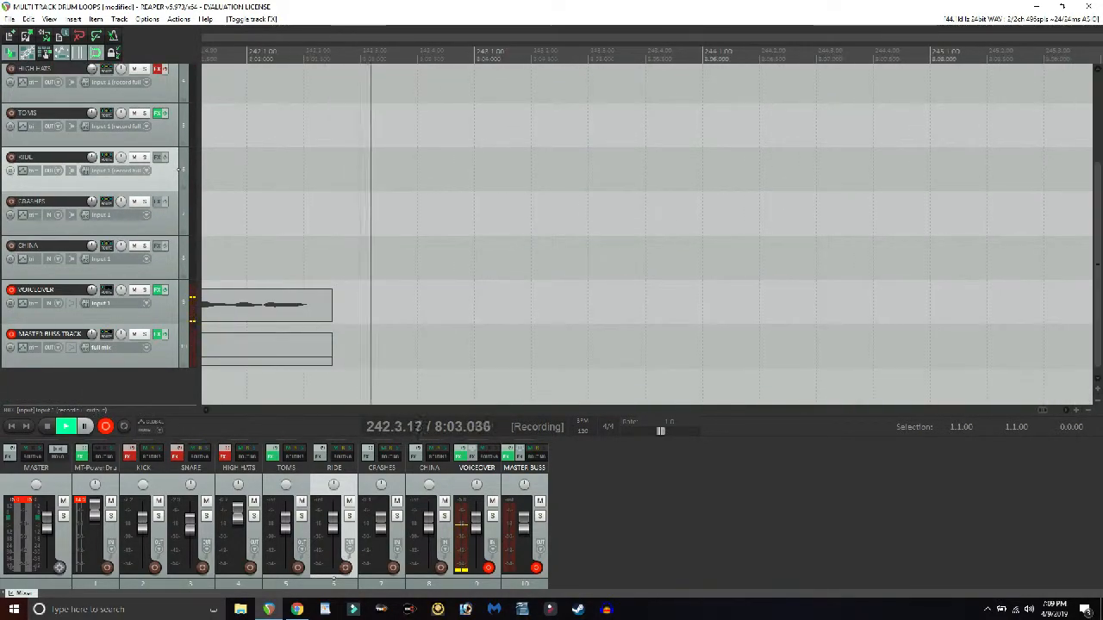
{"action": "scroll", "coordinate": [95, 232], "scroll_direction": "up", "scroll_amount": 3}
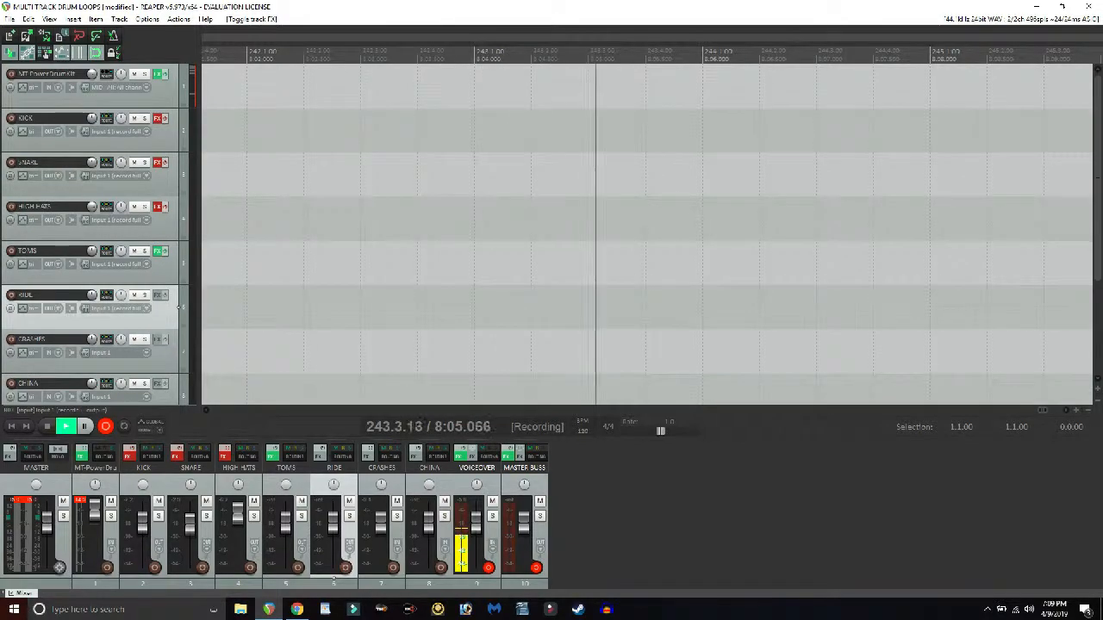
- Open MT-PowerDrumKit clear of the track controls and preview Groove 01 in the 8th Half Open Hi-Hat style without the track effects
{"action": "key", "text": "f"}
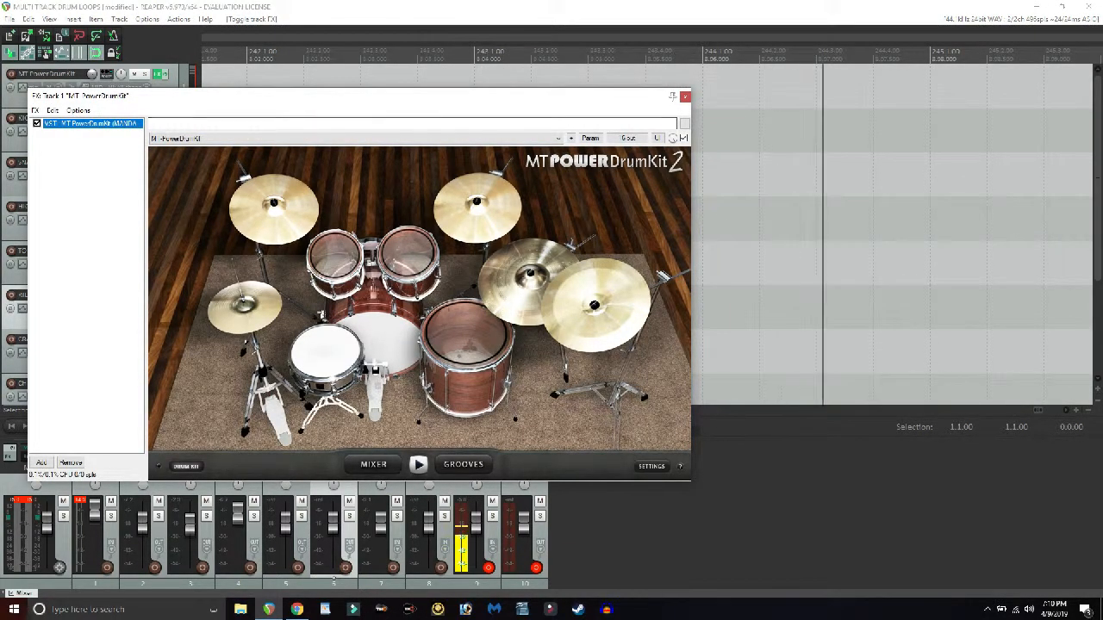
{"action": "left_click_drag", "start_coordinate": [491, 99], "coordinate": [719, 36]}
{"action": "scroll", "coordinate": [129, 215], "scroll_direction": "down", "scroll_amount": 3}
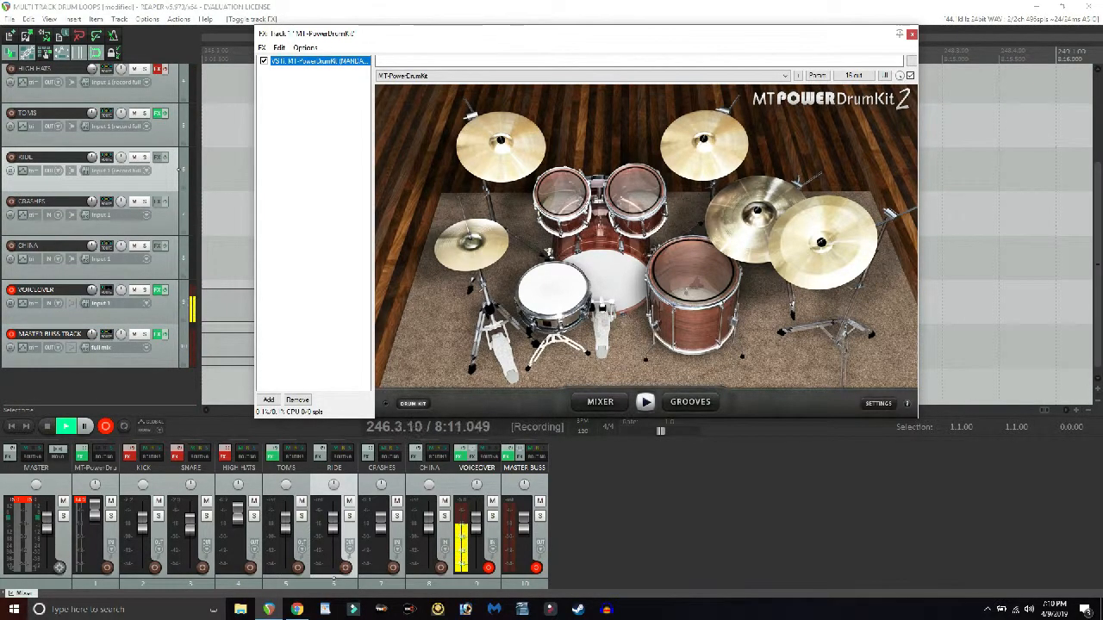
{"action": "left_click_drag", "start_coordinate": [429, 37], "coordinate": [387, 35]}
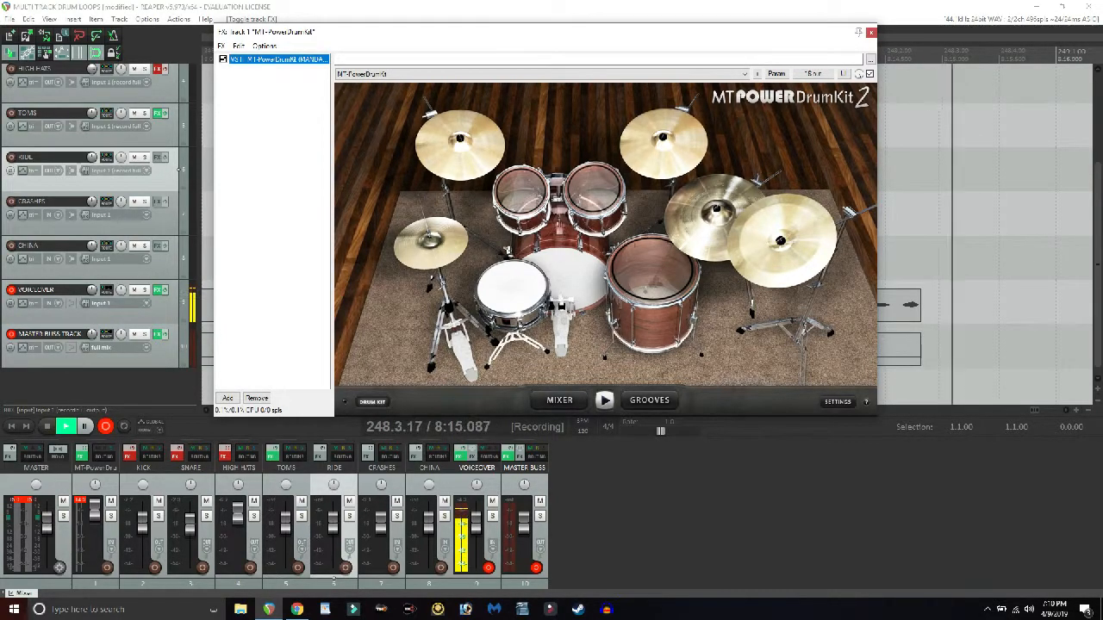
{"action": "left_click", "coordinate": [648, 400]}
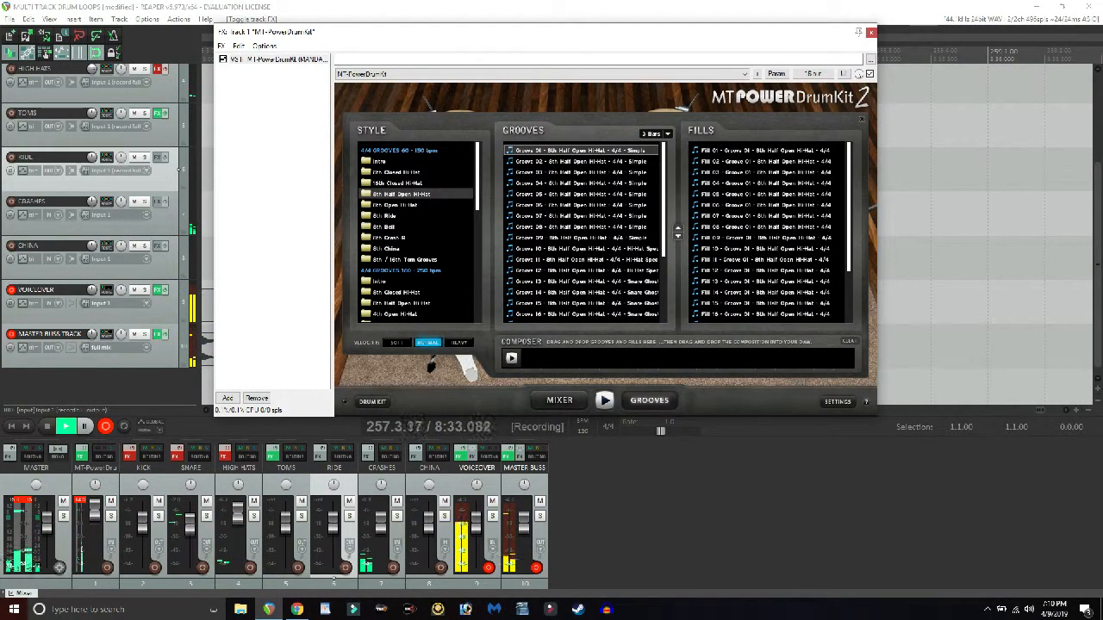
- Re-enable the effects on the KICK, SNARE and HIGH HATS tracks
{"action": "scroll", "coordinate": [95, 233], "scroll_direction": "up", "scroll_amount": 3}
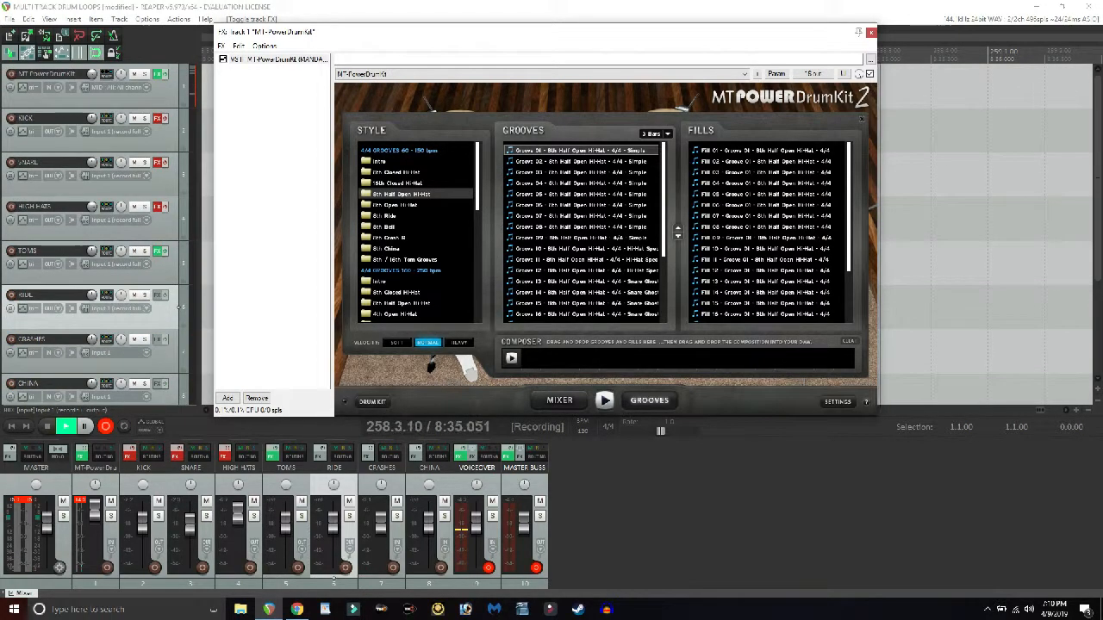
{"action": "left_click", "coordinate": [165, 119]}
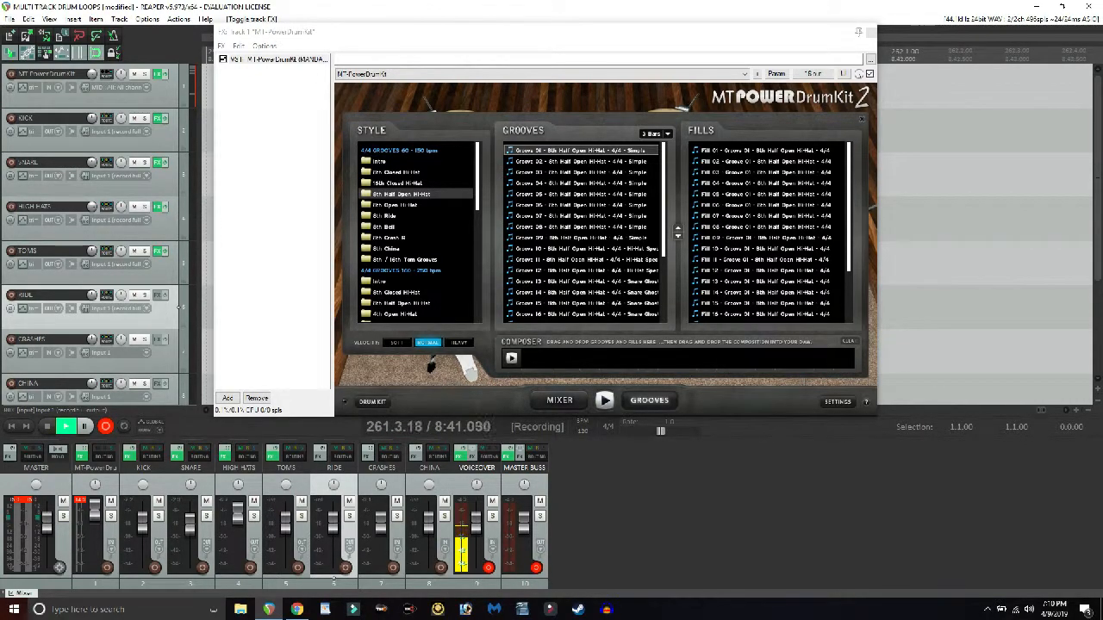
- Preview Groove 01 with the track effects active, then bypass the HIGH HATS and SNARE effects for a dry comparison
{"action": "left_click", "coordinate": [604, 400]}
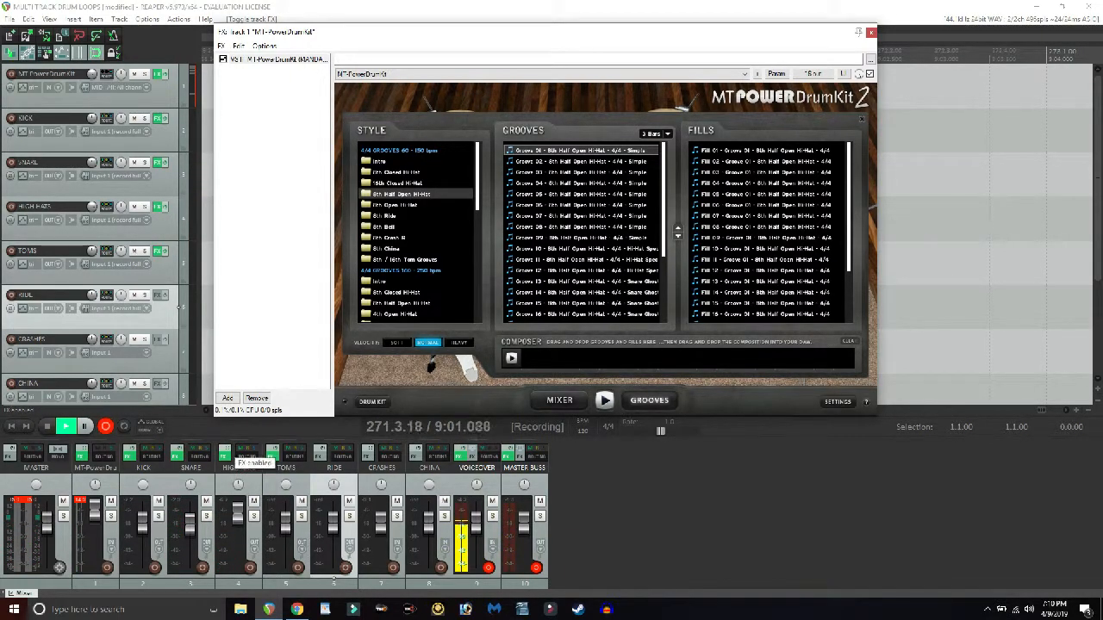
{"action": "left_click", "coordinate": [225, 452]}
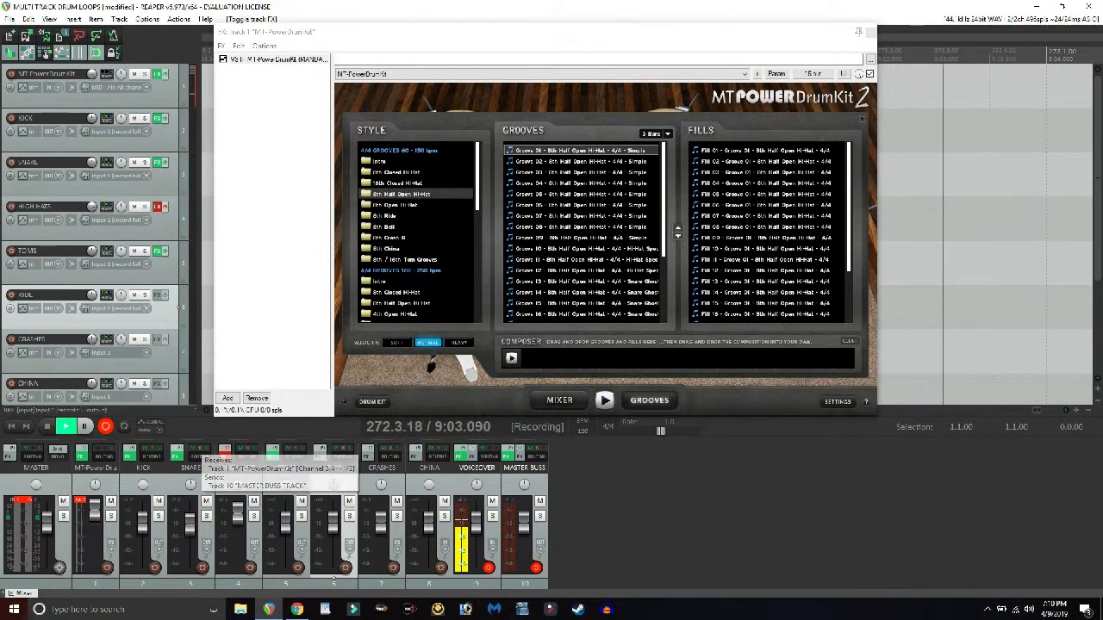
{"action": "left_click", "coordinate": [176, 453]}
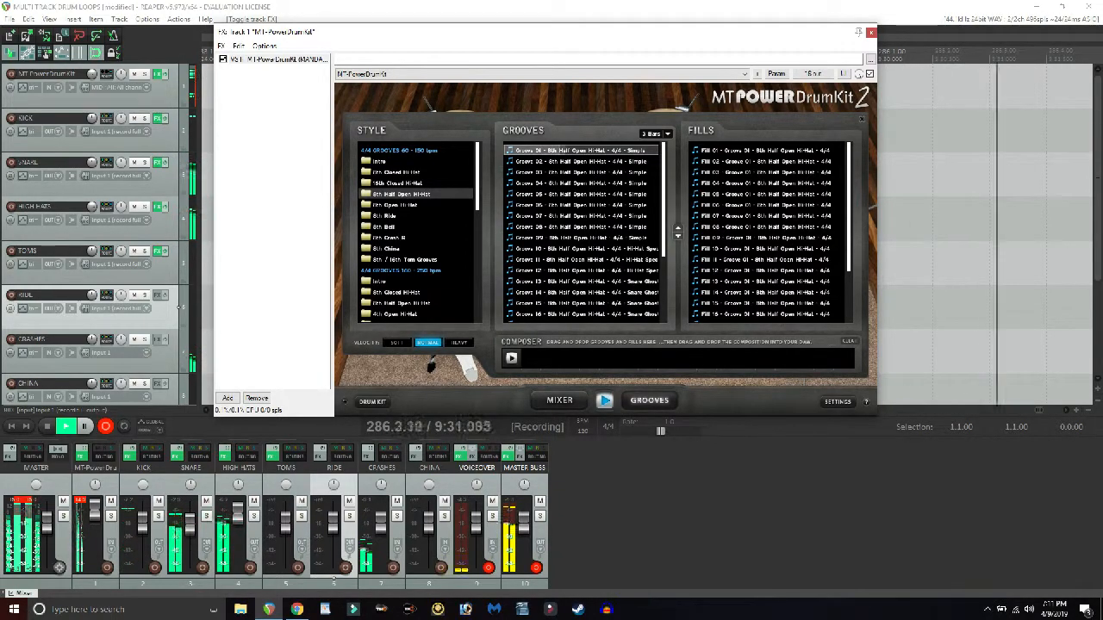
- Nudge the HIGH HATS track volume slightly while the groove plays, then stop the preview and close the MT-PowerDrumKit window
{"action": "left_click_drag", "start_coordinate": [238, 517], "coordinate": [237, 516]}
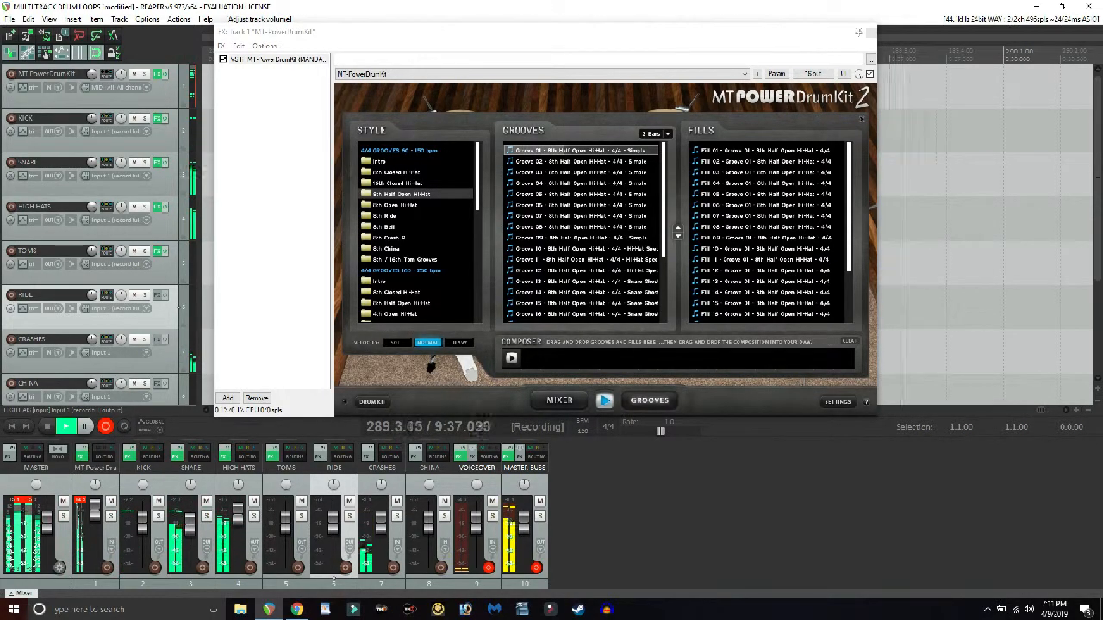
{"action": "left_click", "coordinate": [604, 401]}
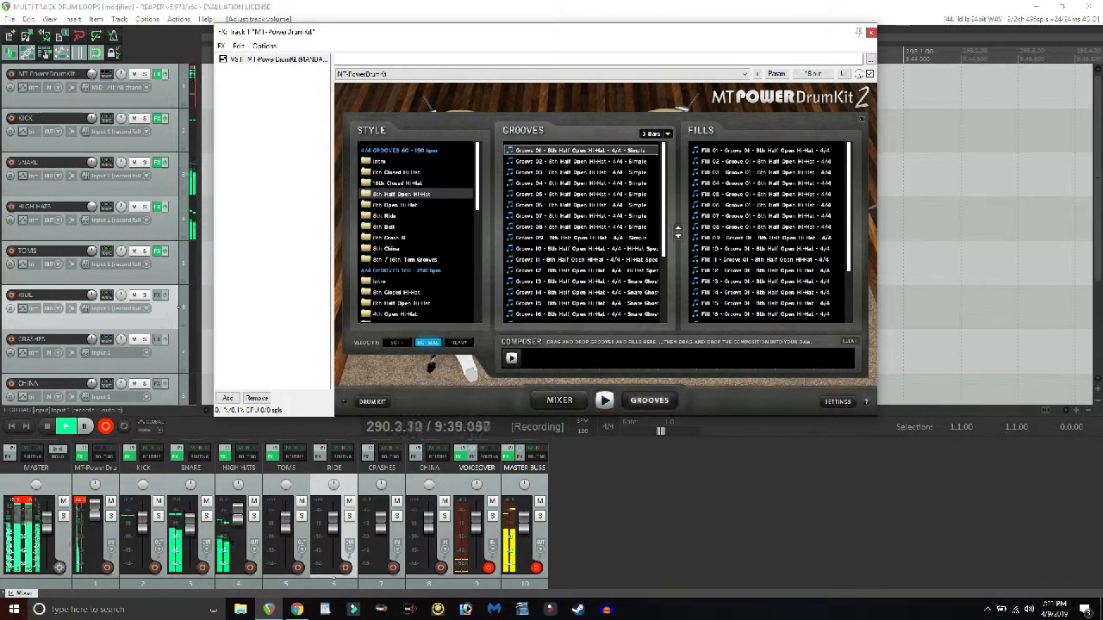
{"action": "left_click", "coordinate": [871, 32]}
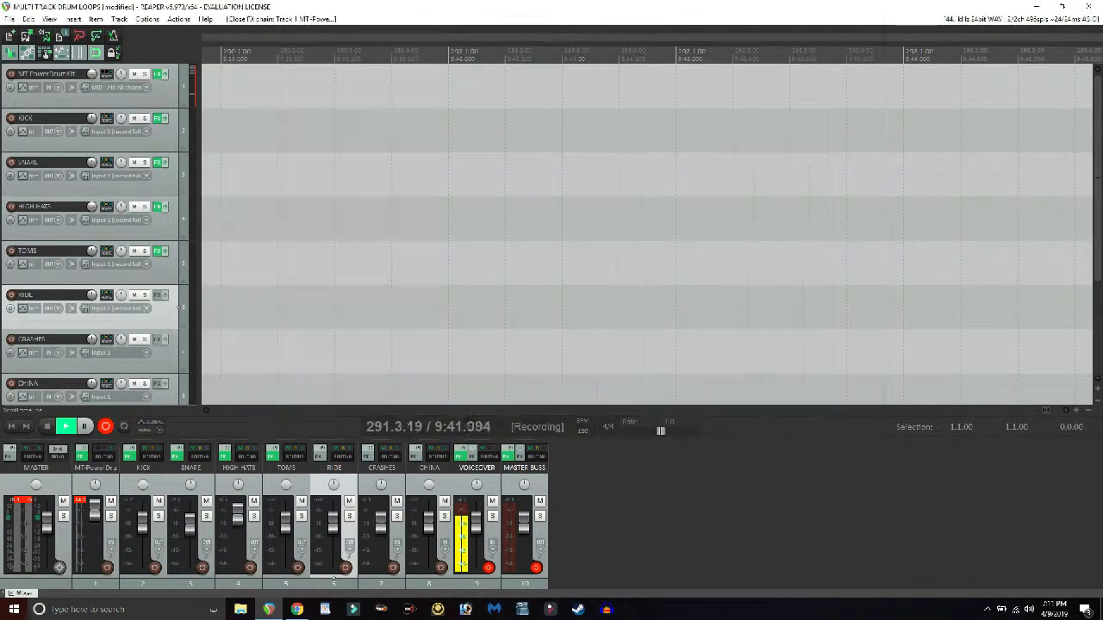